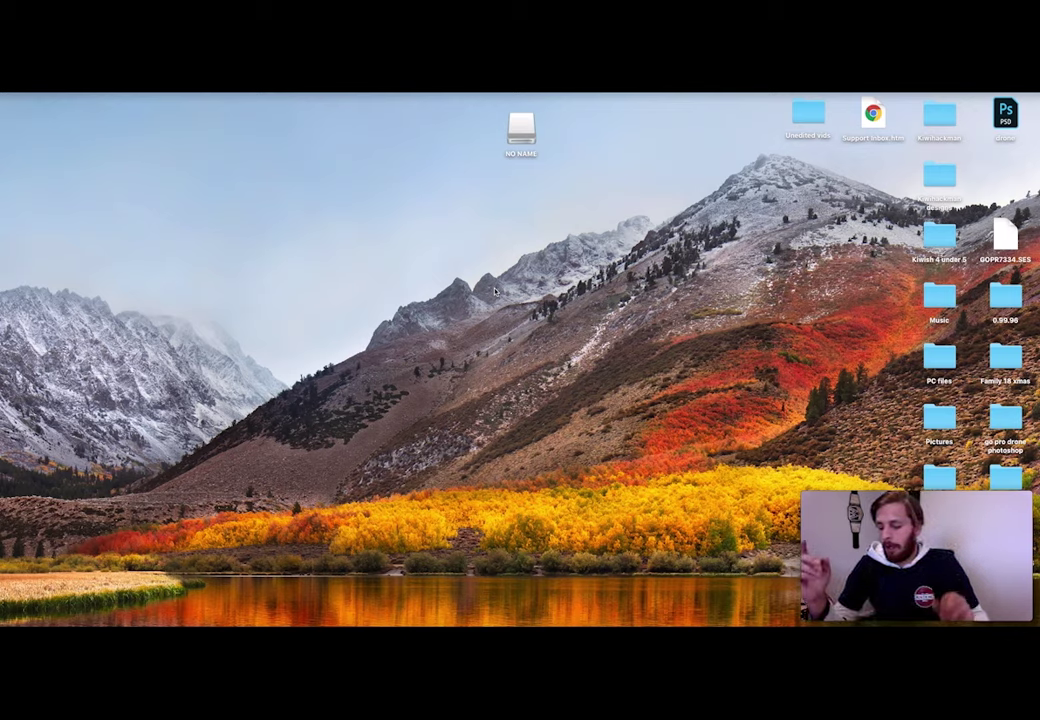
Search the computer for "disk utility" and open Disk Utility.
{"action": "left_click", "coordinate": [525, 127]}
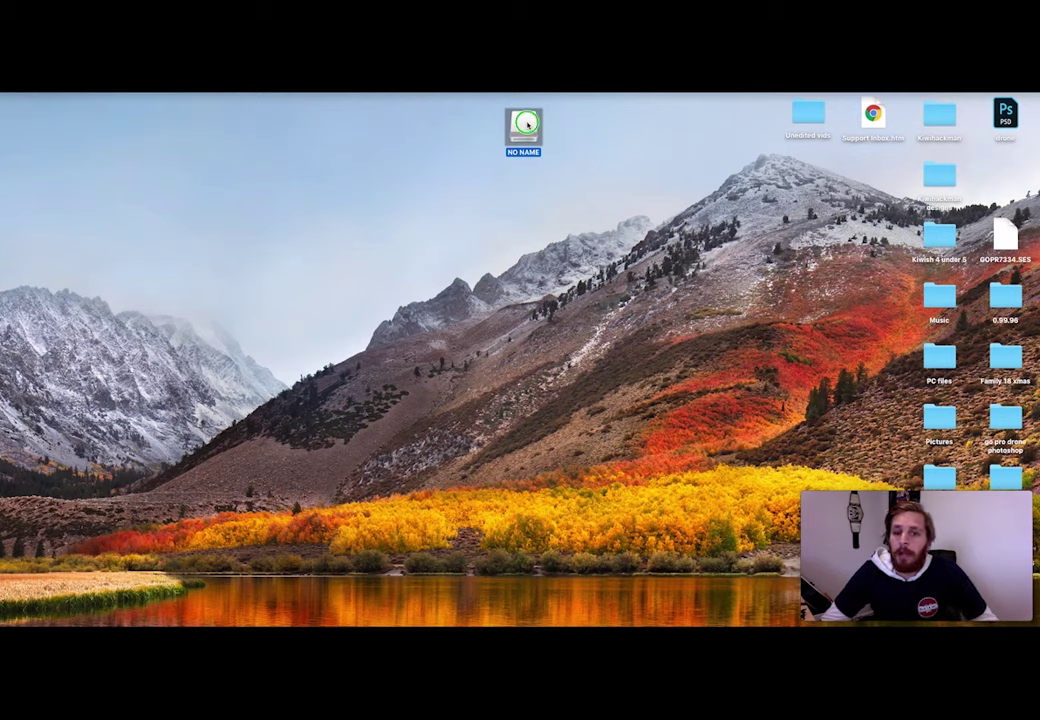
{"action": "right_click", "coordinate": [527, 125]}
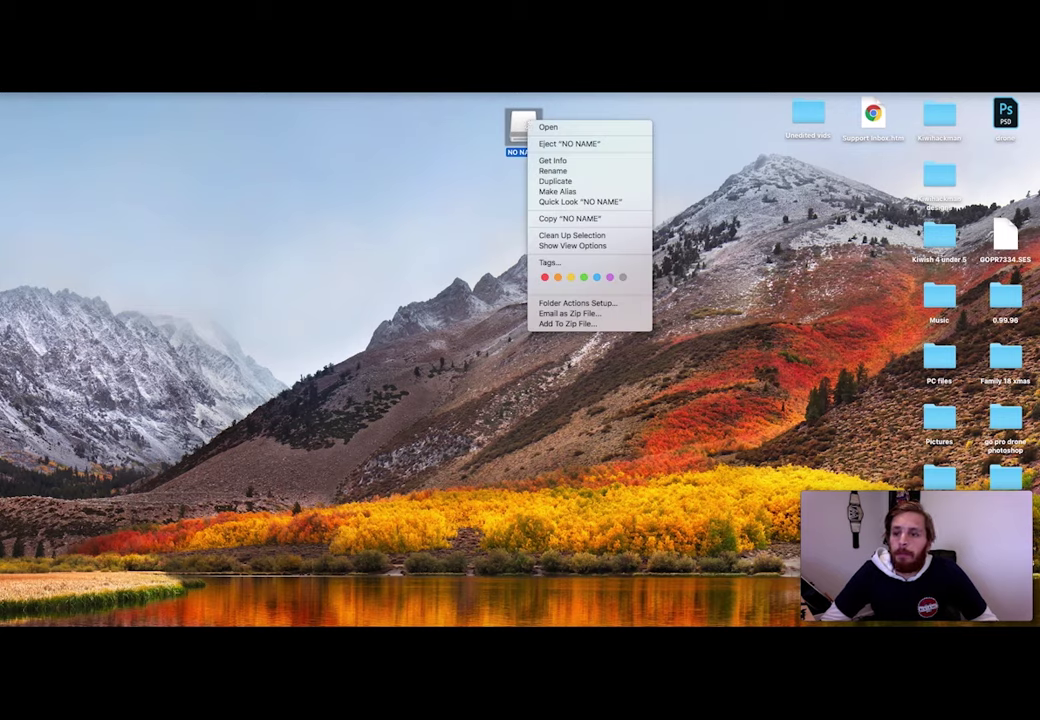
{"action": "key", "text": "super+space"}
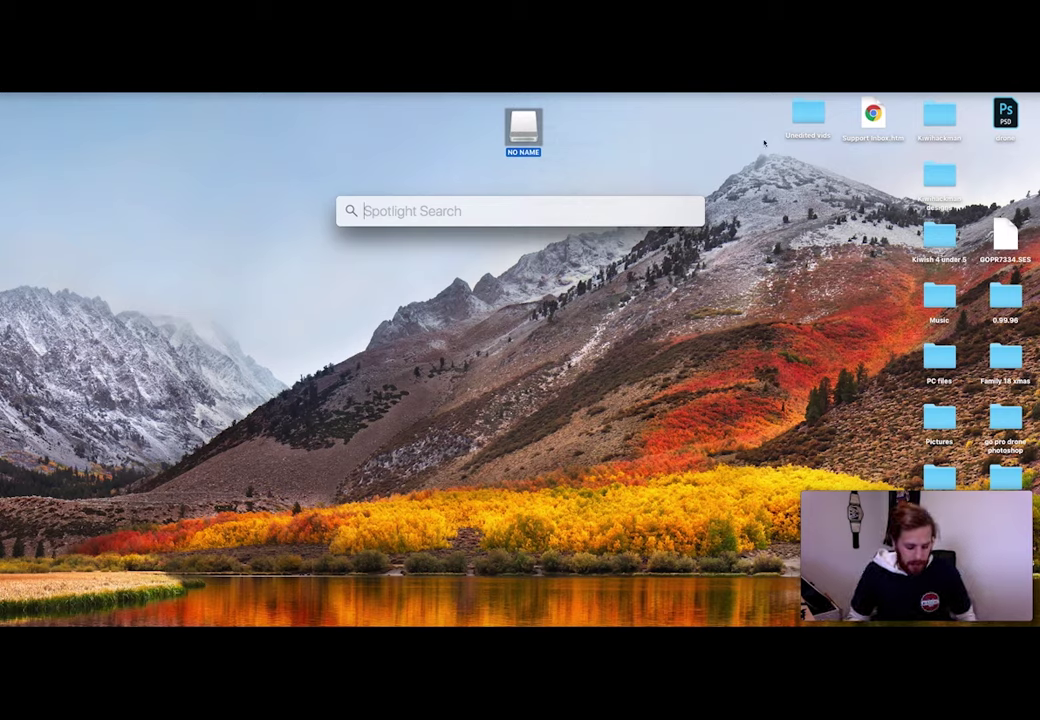
{"action": "type", "text": "disk"}
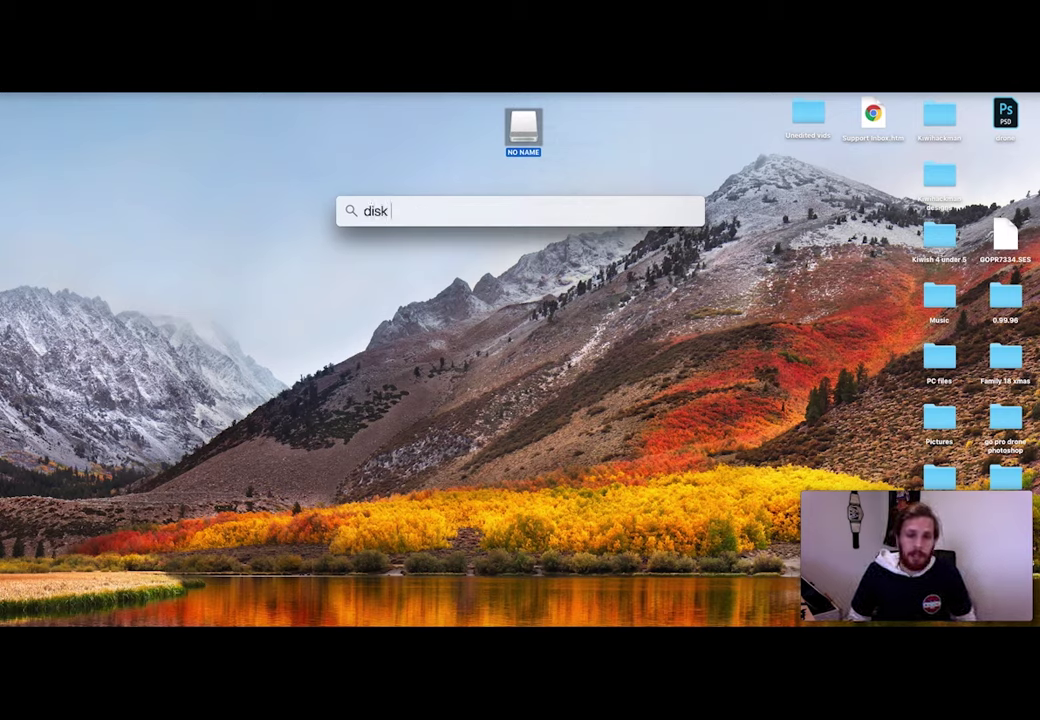
{"action": "type", "text": " utility"}
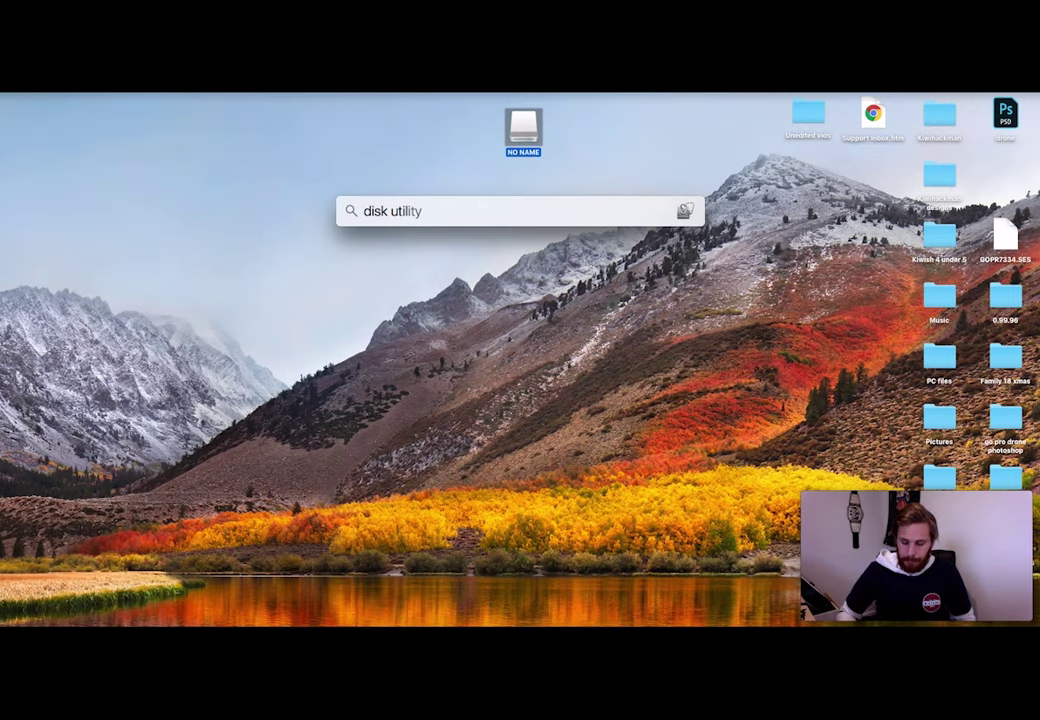
{"action": "key", "text": "Return"}
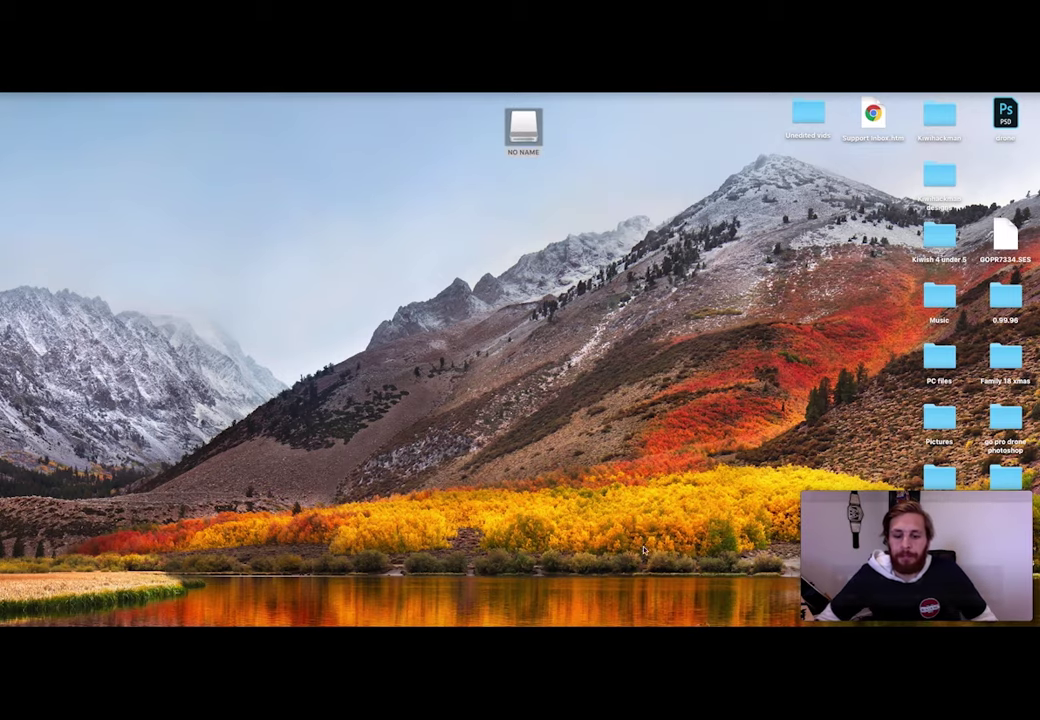
Place a slightly smaller Disk Utility window in the desktop's upper-left corner and move the NO NAME drive icon clear of it.
{"action": "left_click_drag", "start_coordinate": [710, 97], "coordinate": [214, 90]}
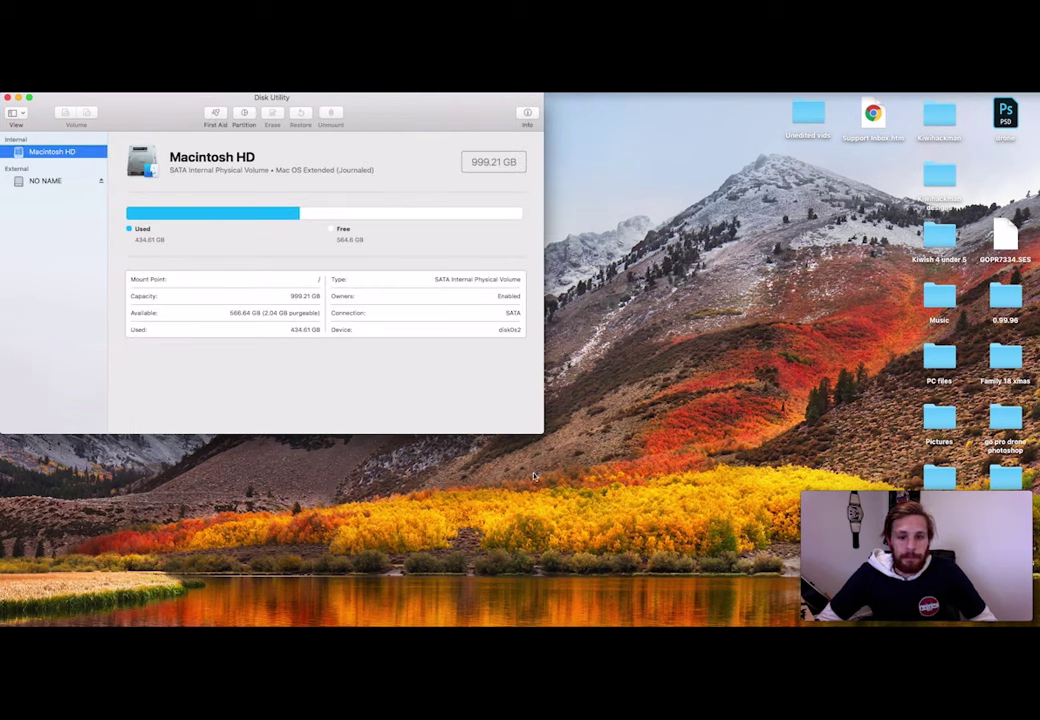
{"action": "left_click_drag", "start_coordinate": [537, 432], "coordinate": [518, 412]}
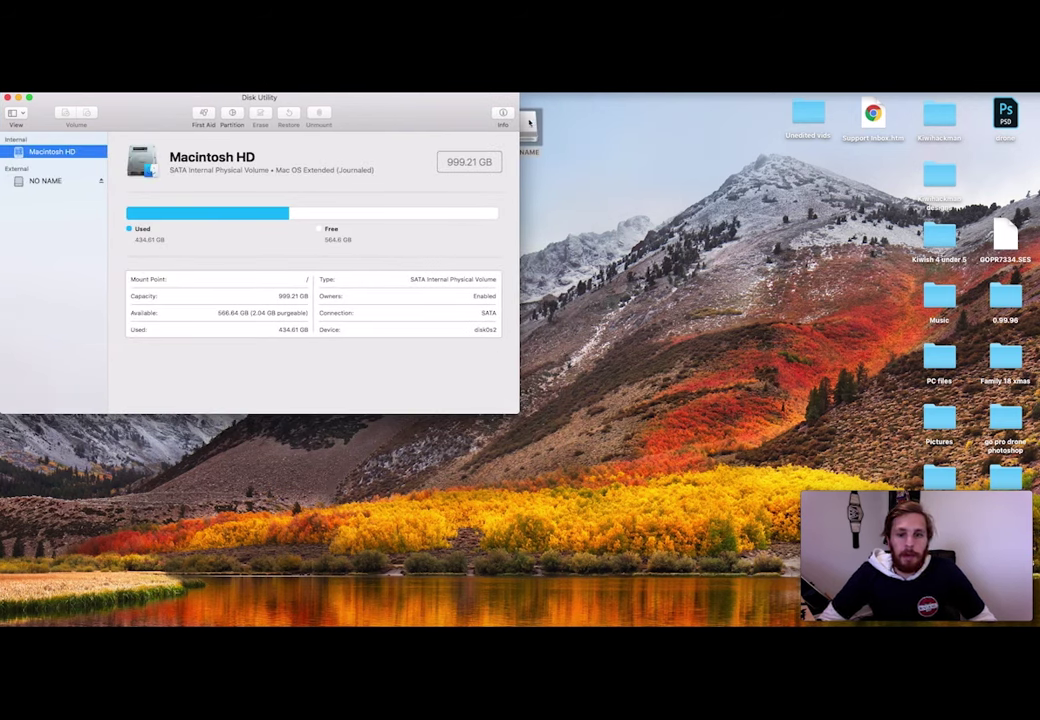
{"action": "left_click_drag", "start_coordinate": [528, 122], "coordinate": [754, 116]}
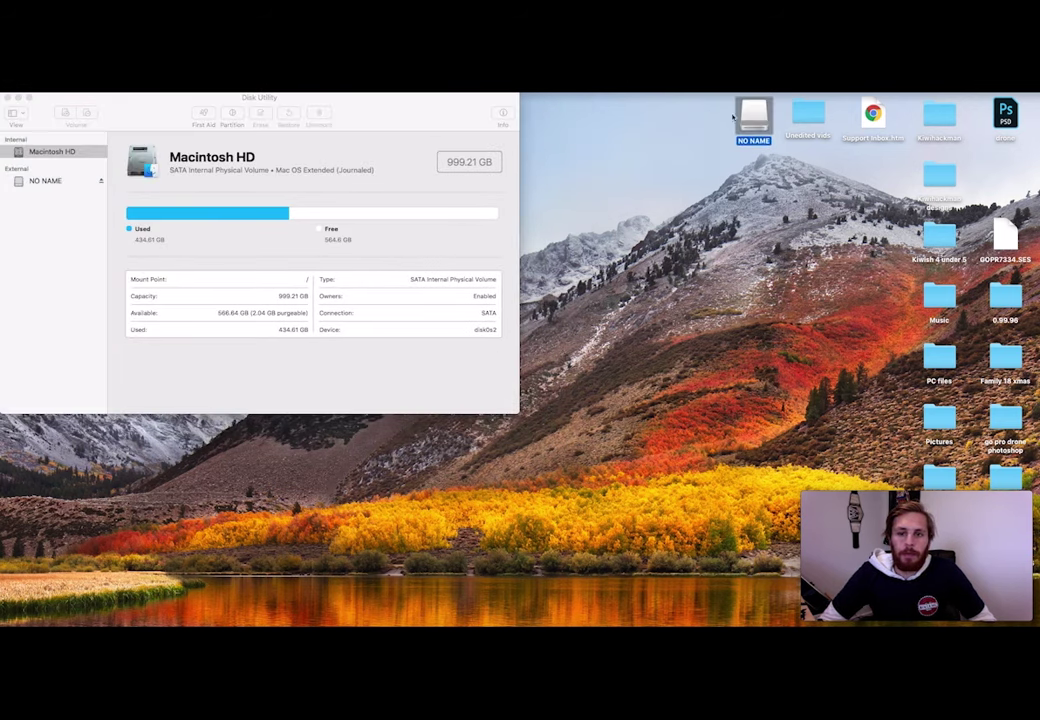
Erase the external NO NAME drive in MS-DOS (FAT) format, keeping the name NO NAME.
{"action": "left_click", "coordinate": [33, 180]}
{"action": "left_click", "coordinate": [42, 181]}
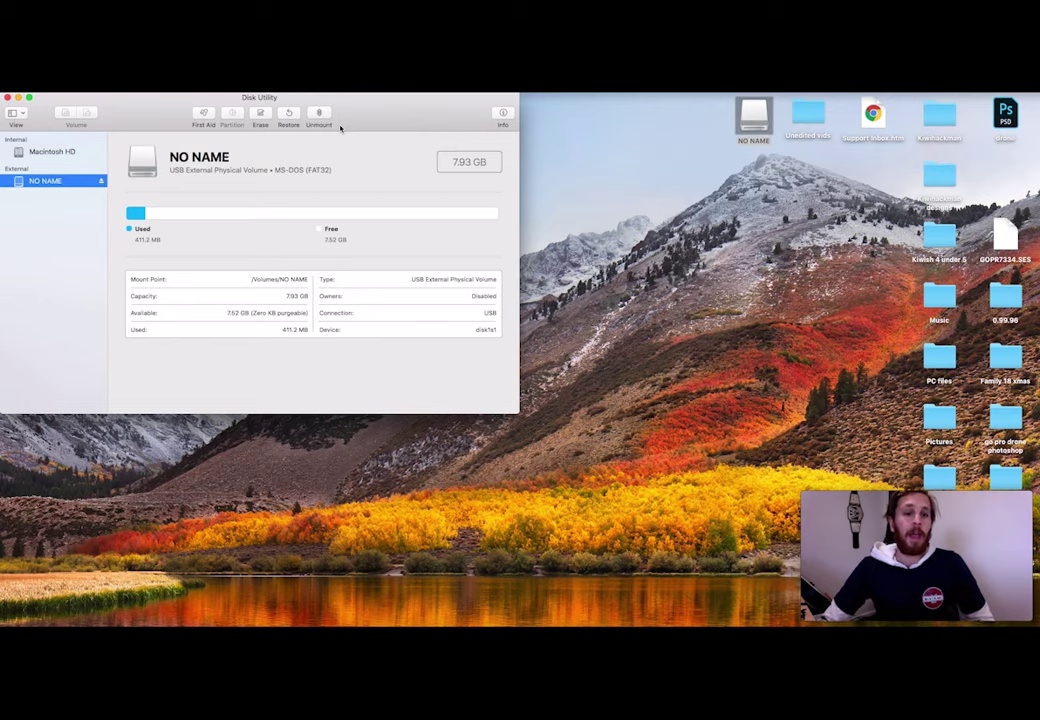
{"action": "left_click", "coordinate": [257, 117]}
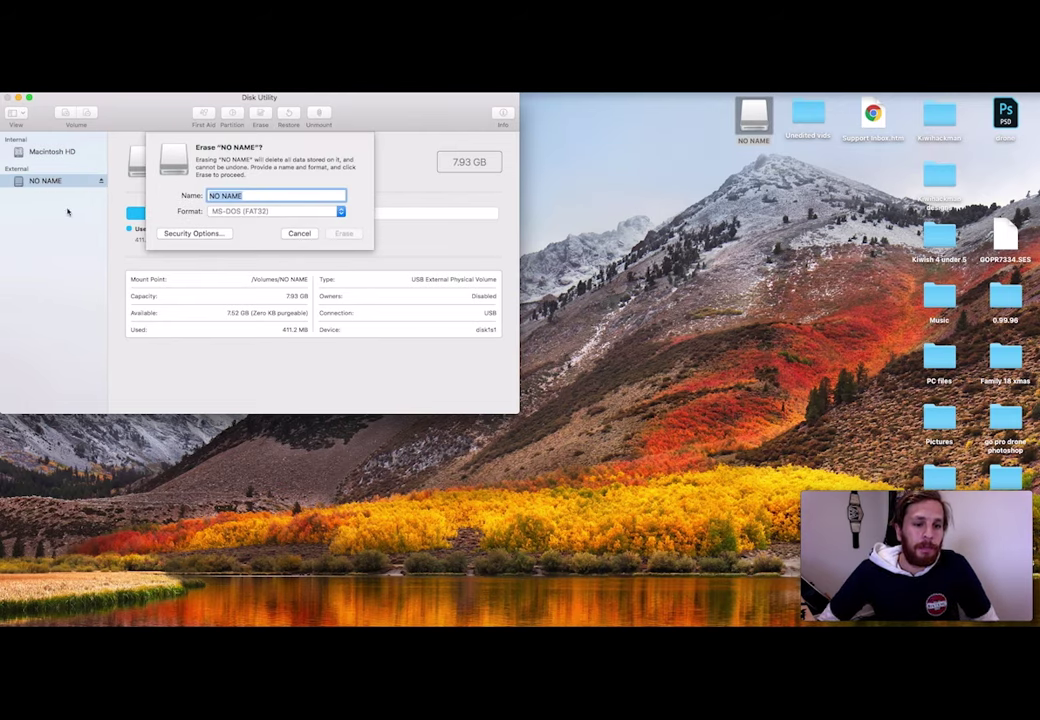
{"action": "left_click", "coordinate": [340, 211]}
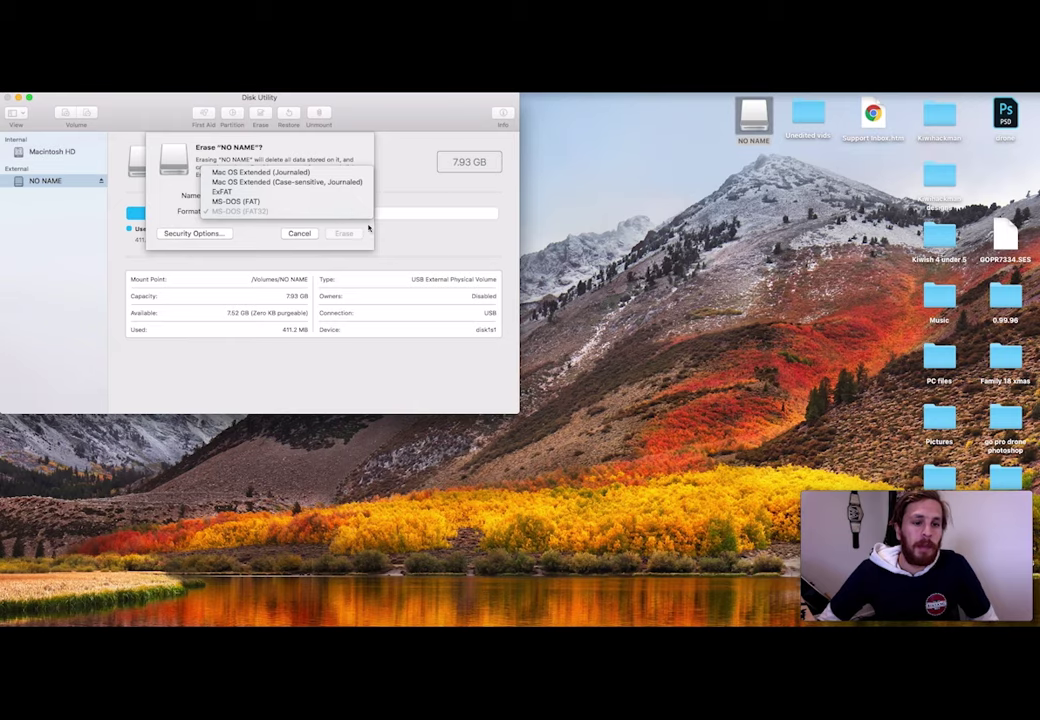
{"action": "left_click", "coordinate": [340, 211]}
{"action": "left_click", "coordinate": [300, 212]}
{"action": "left_click", "coordinate": [259, 201]}
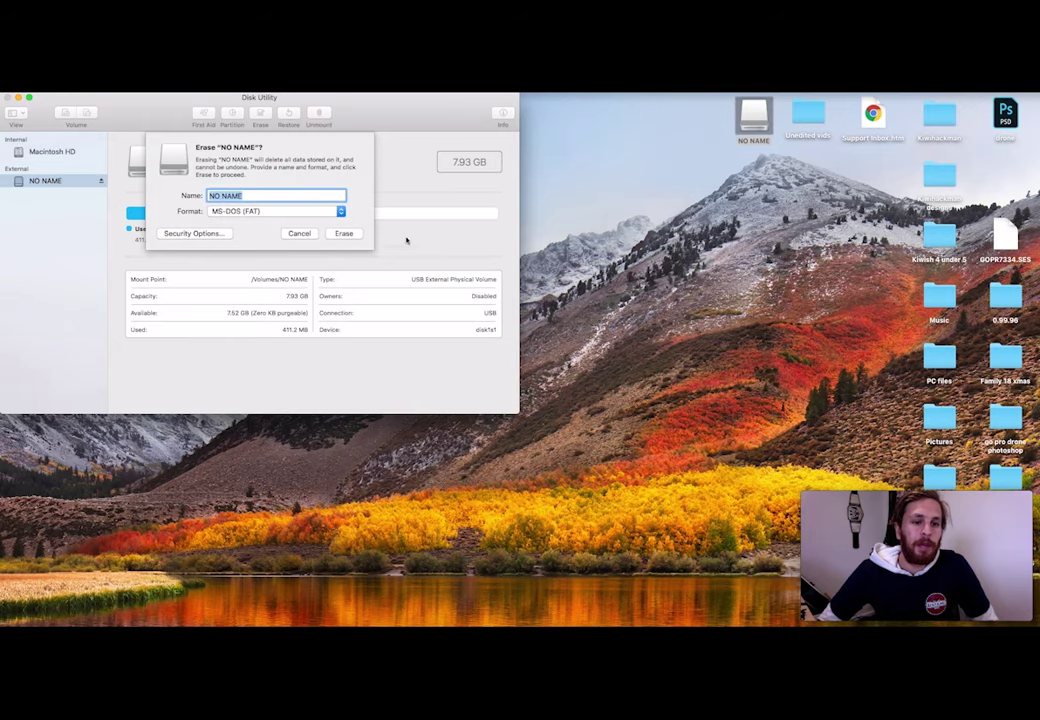
{"action": "left_click", "coordinate": [340, 215]}
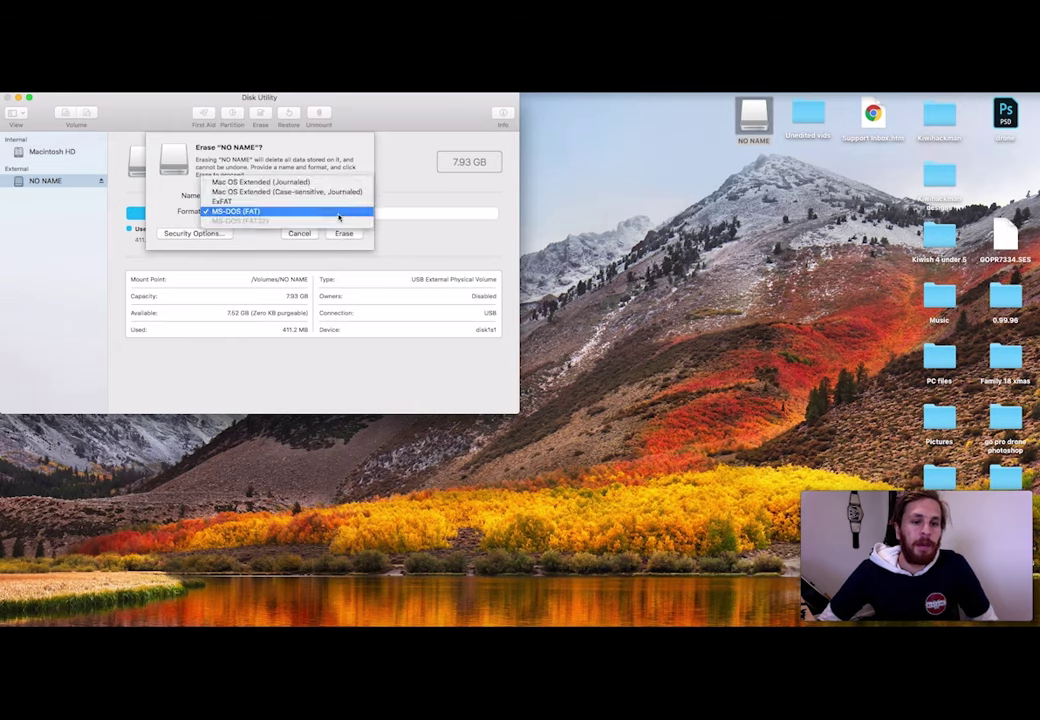
{"action": "left_click", "coordinate": [340, 216]}
{"action": "left_click", "coordinate": [342, 234]}
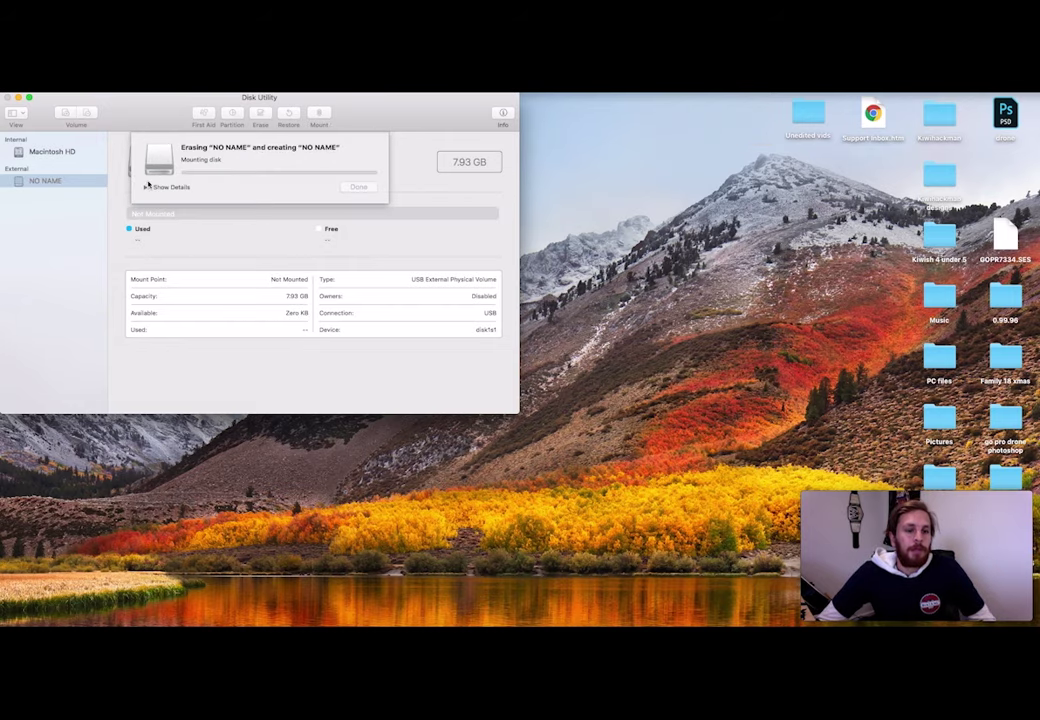
Check the details of the erase operation and close its progress dialog.
{"action": "left_click", "coordinate": [145, 186]}
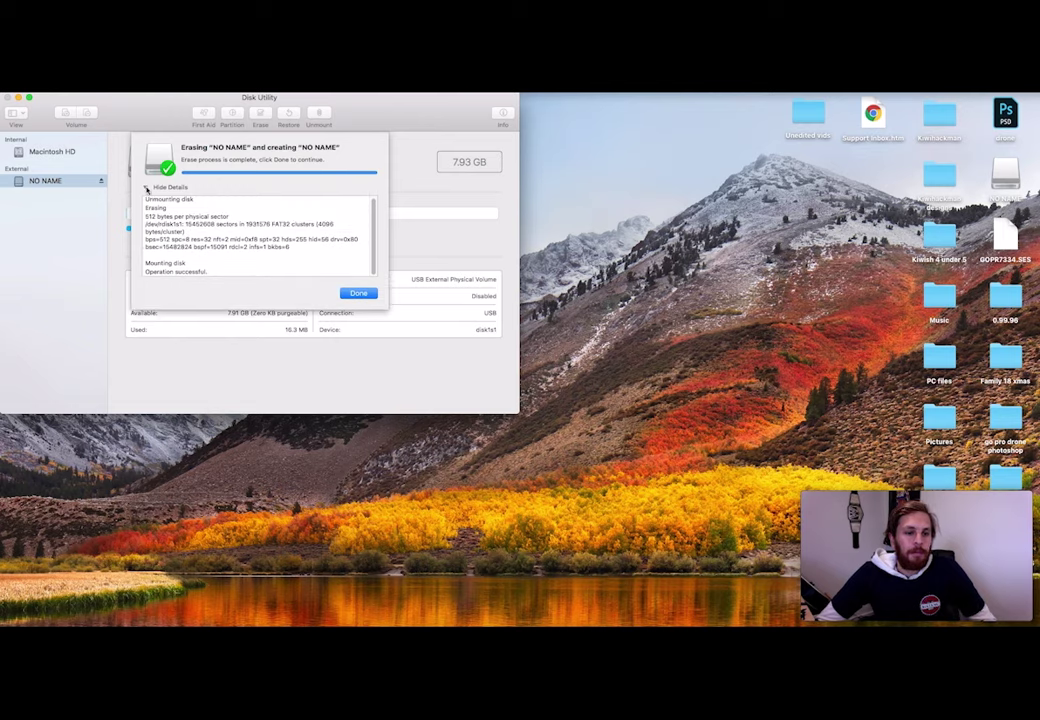
{"action": "left_click", "coordinate": [145, 186]}
{"action": "left_click", "coordinate": [357, 211]}
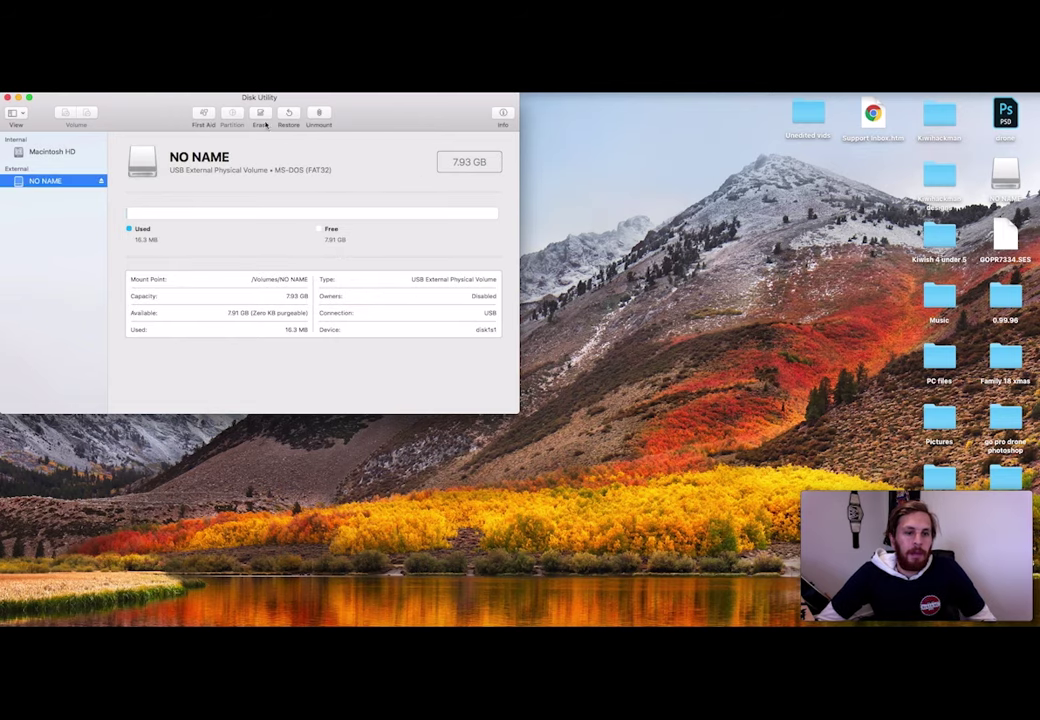
{"action": "left_click", "coordinate": [260, 115]}
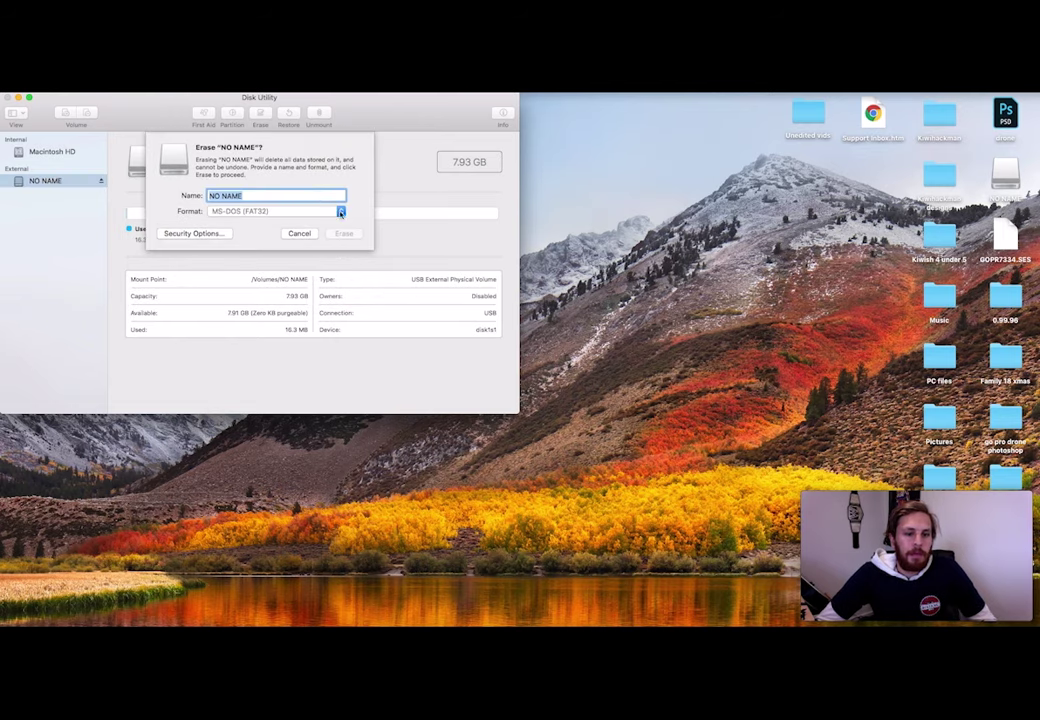
{"action": "left_click", "coordinate": [341, 211]}
{"action": "key", "text": "Up"}
{"action": "key", "text": "Return"}
{"action": "left_click", "coordinate": [299, 233]}
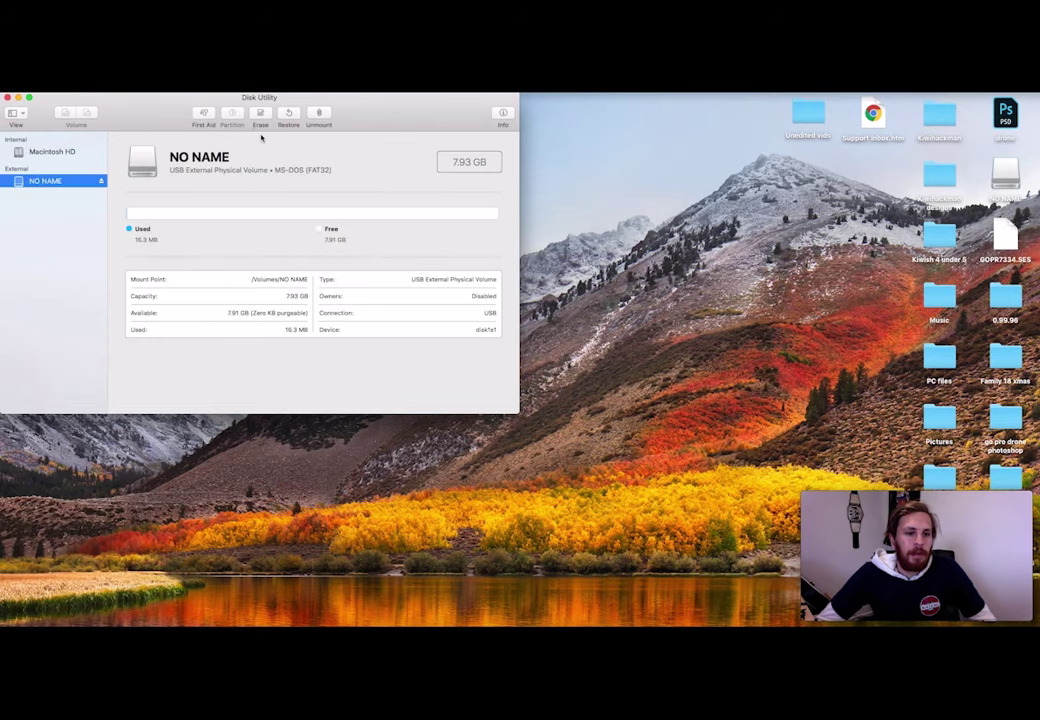
Close Disk Utility, open the NO NAME drive from the desktop and place its window at the desktop's upper middle.
{"action": "left_click_drag", "start_coordinate": [123, 101], "coordinate": [164, 101]}
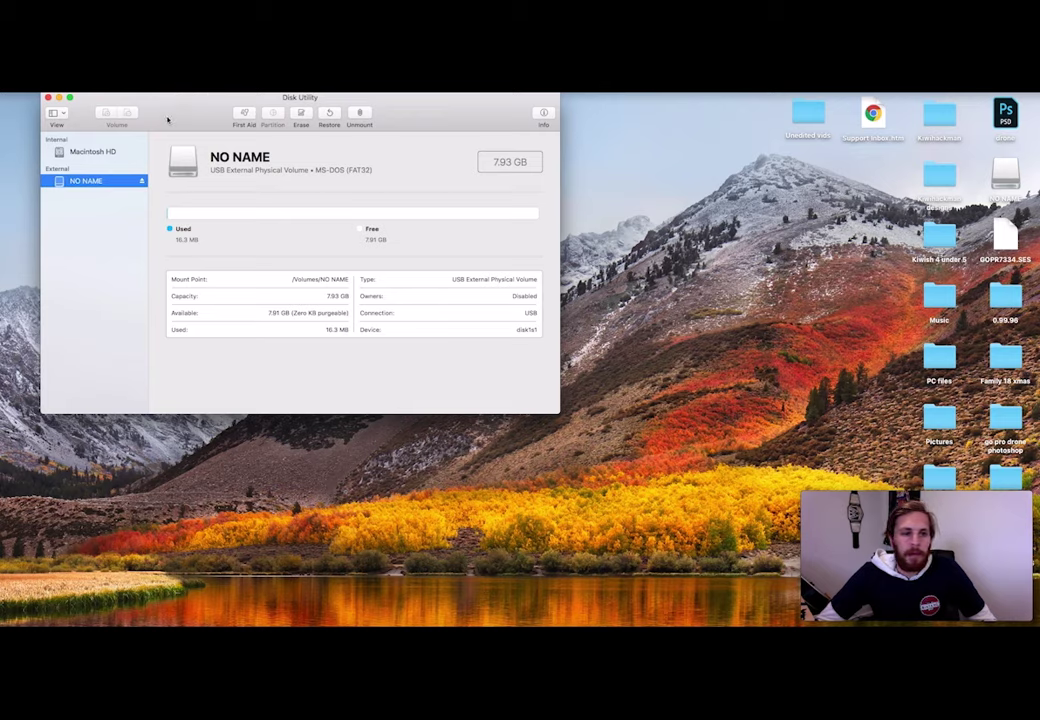
{"action": "left_click", "coordinate": [48, 99]}
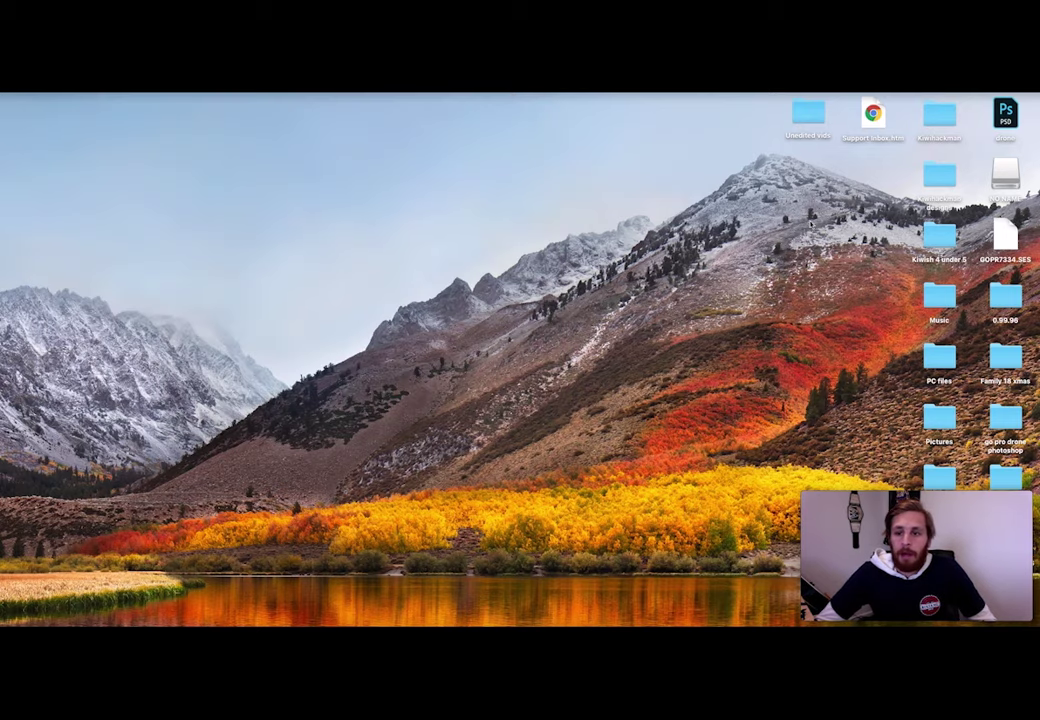
{"action": "left_click_drag", "start_coordinate": [1005, 172], "coordinate": [563, 175]}
{"action": "double_click", "coordinate": [563, 175]}
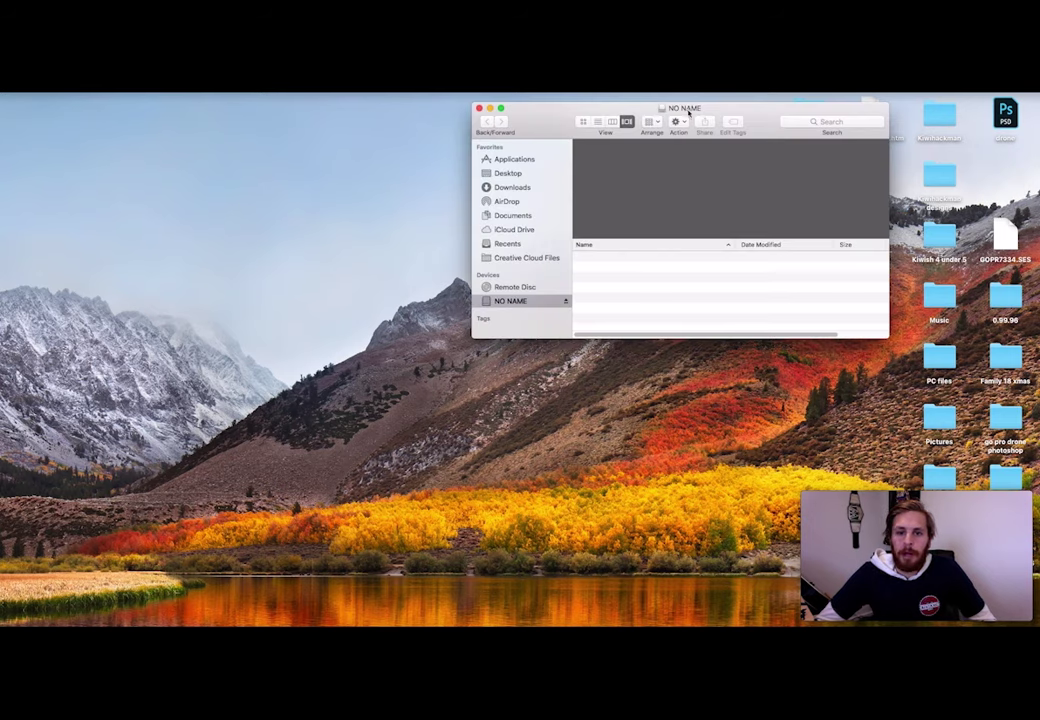
{"action": "left_click_drag", "start_coordinate": [690, 97], "coordinate": [523, 91]}
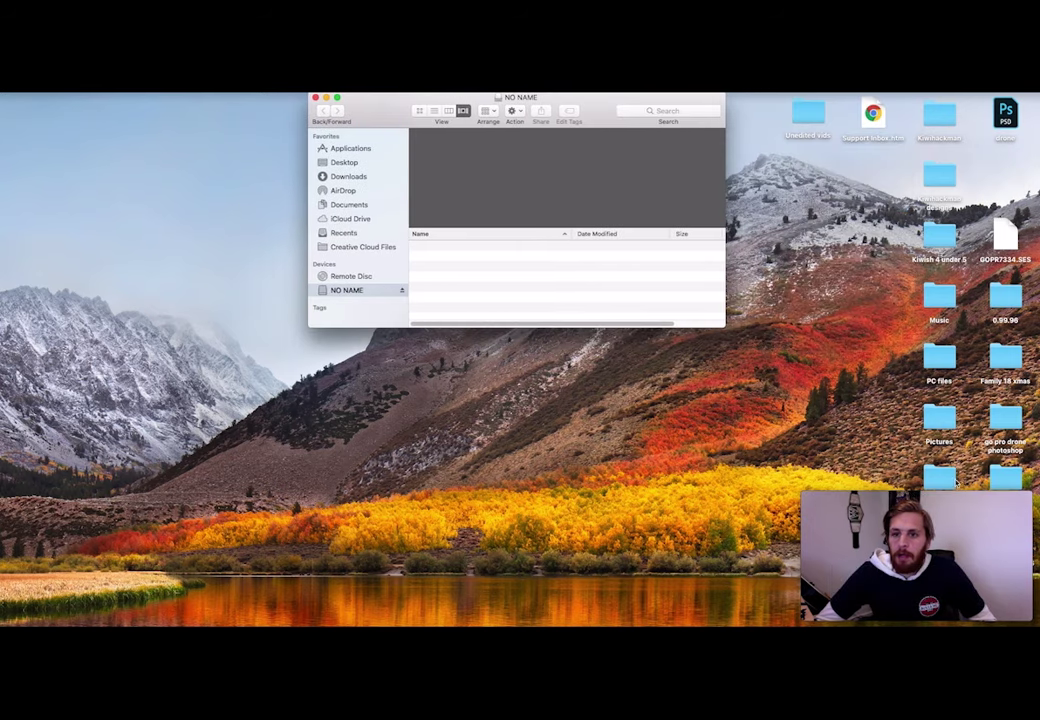
Move the PS4 files folder to a free desktop spot, open it and arrange its window below the NO NAME window.
{"action": "left_click_drag", "start_coordinate": [946, 493], "coordinate": [829, 471]}
{"action": "left_click_drag", "start_coordinate": [950, 482], "coordinate": [813, 203]}
{"action": "double_click", "coordinate": [813, 203]}
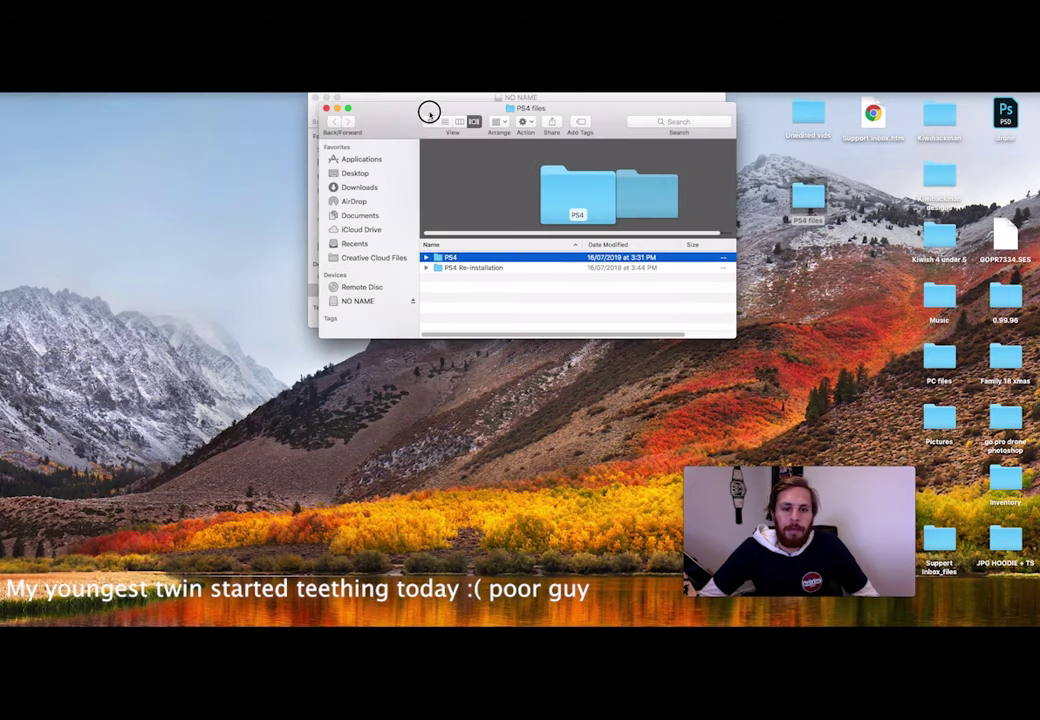
{"action": "left_click_drag", "start_coordinate": [427, 111], "coordinate": [408, 355]}
{"action": "left_click_drag", "start_coordinate": [809, 474], "coordinate": [904, 508]}
{"action": "left_click", "coordinate": [430, 491]}
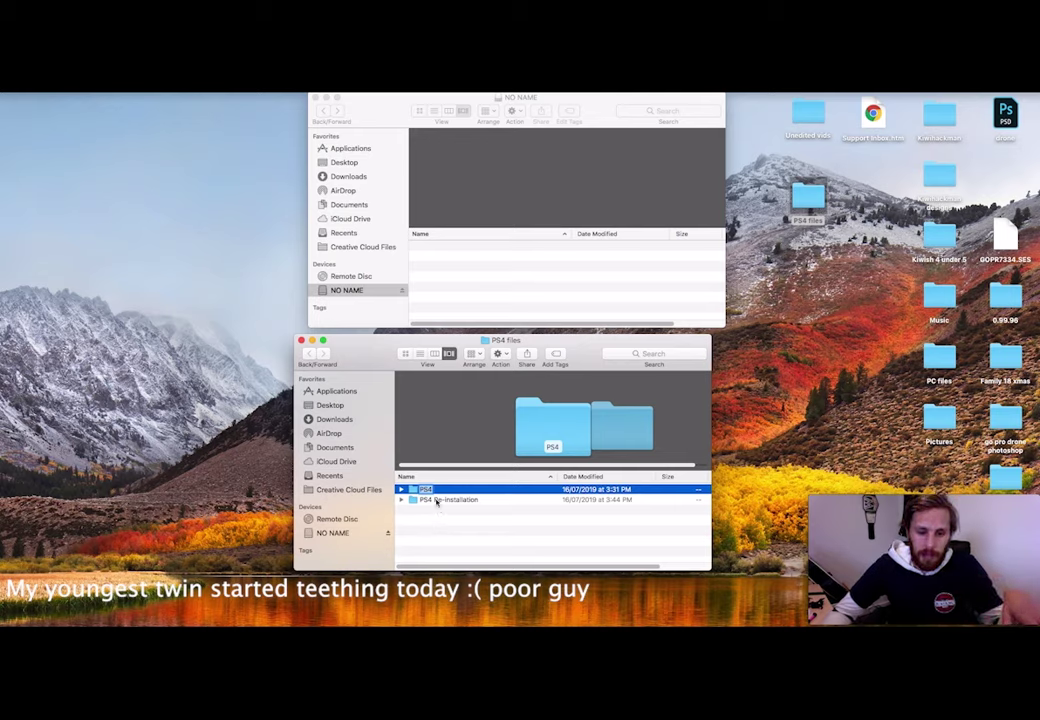
{"action": "left_click", "coordinate": [436, 500]}
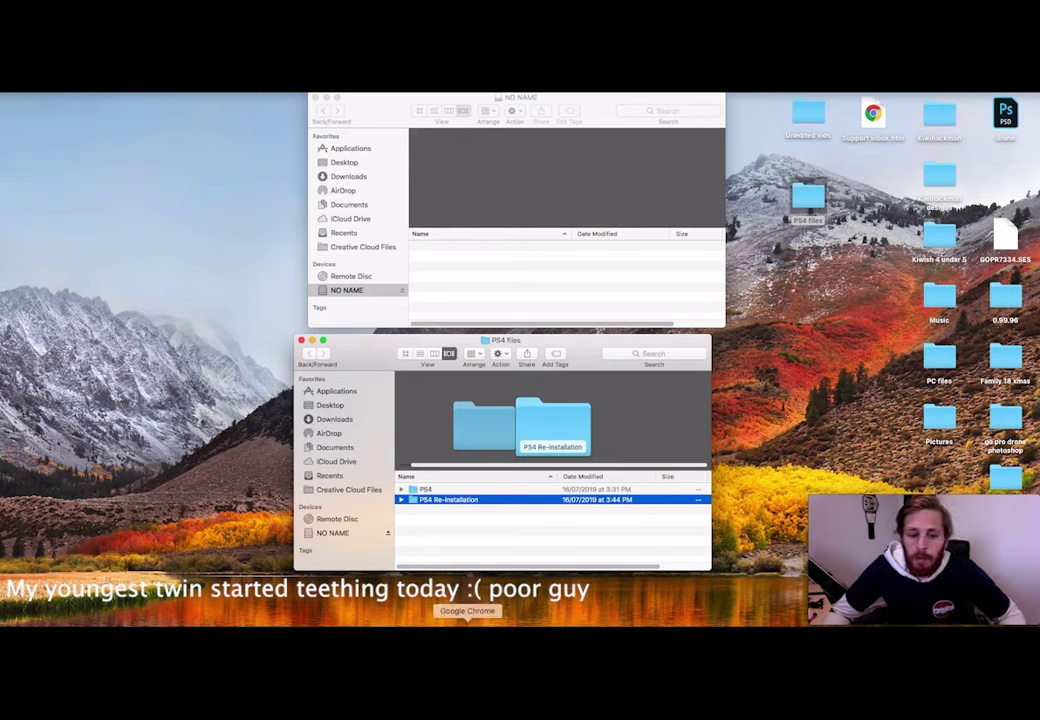
Switch to the New Tab window in Google Chrome, narrow it and load playstion.com.
{"action": "right_click", "coordinate": [468, 624]}
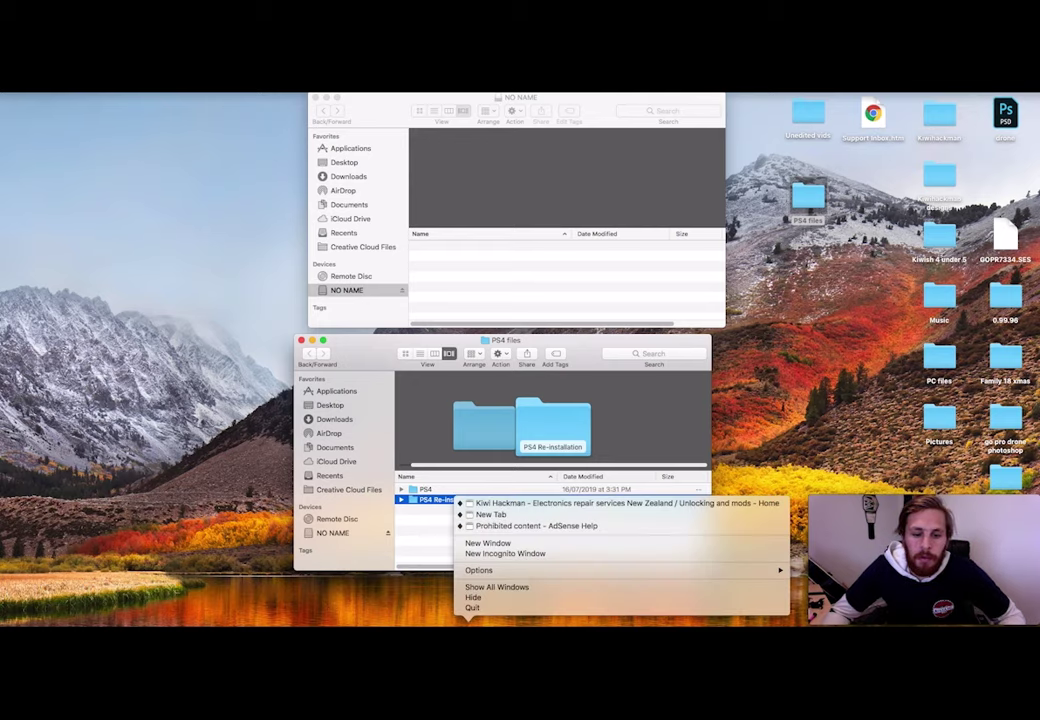
{"action": "left_click", "coordinate": [492, 515]}
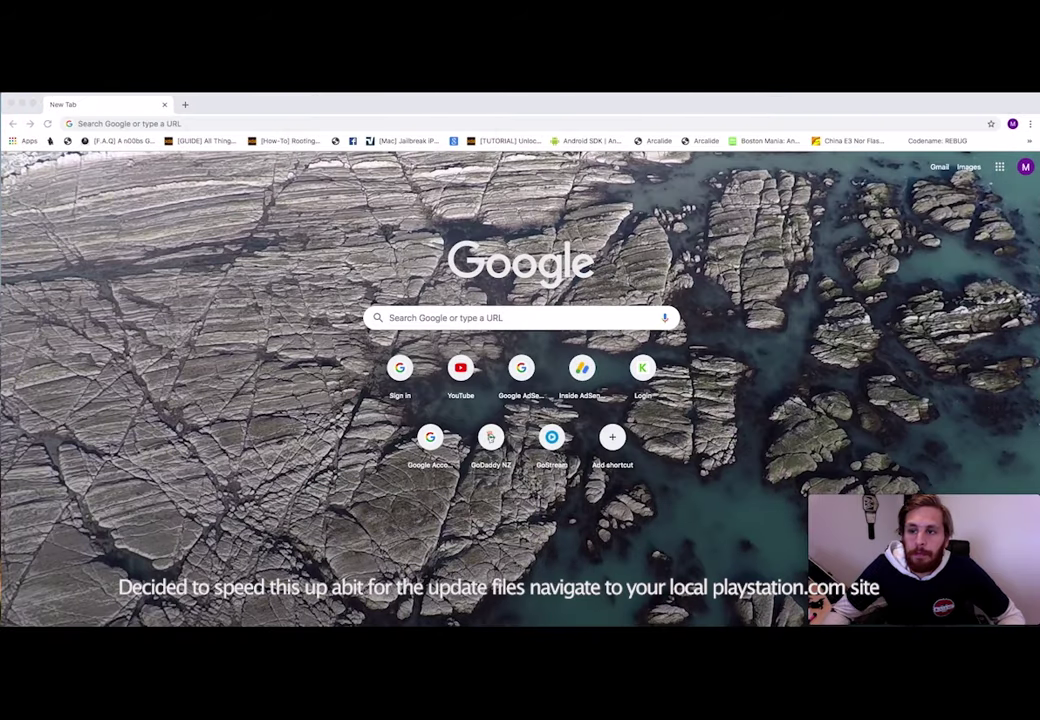
{"action": "left_click_drag", "start_coordinate": [1036, 104], "coordinate": [806, 104]}
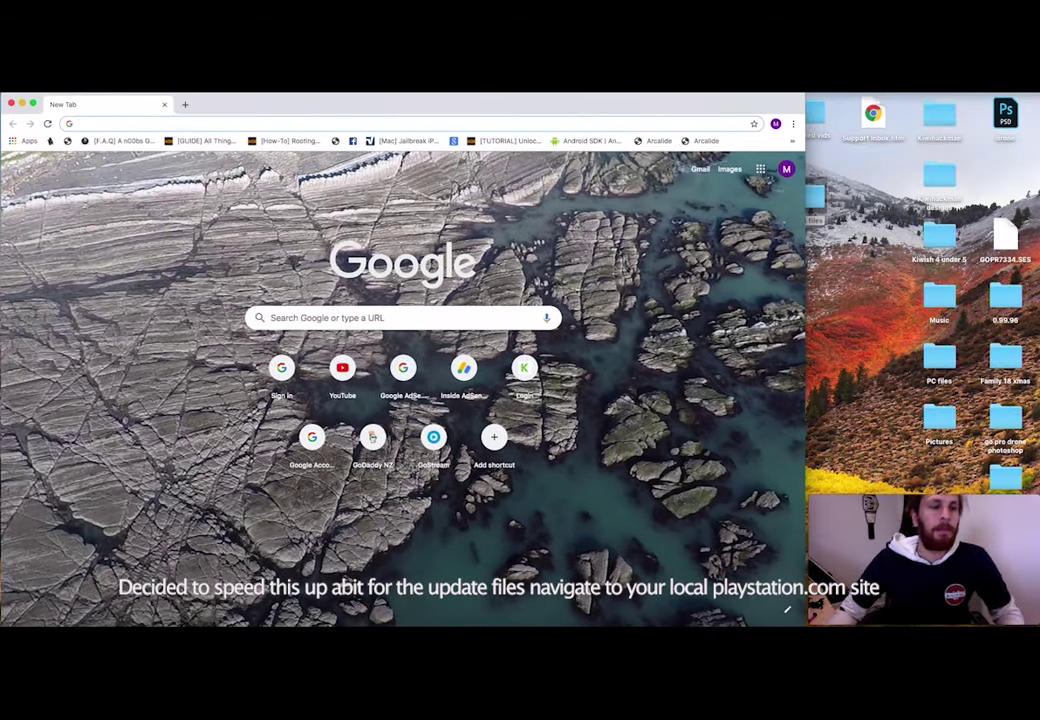
{"action": "type", "text": "playstio"}
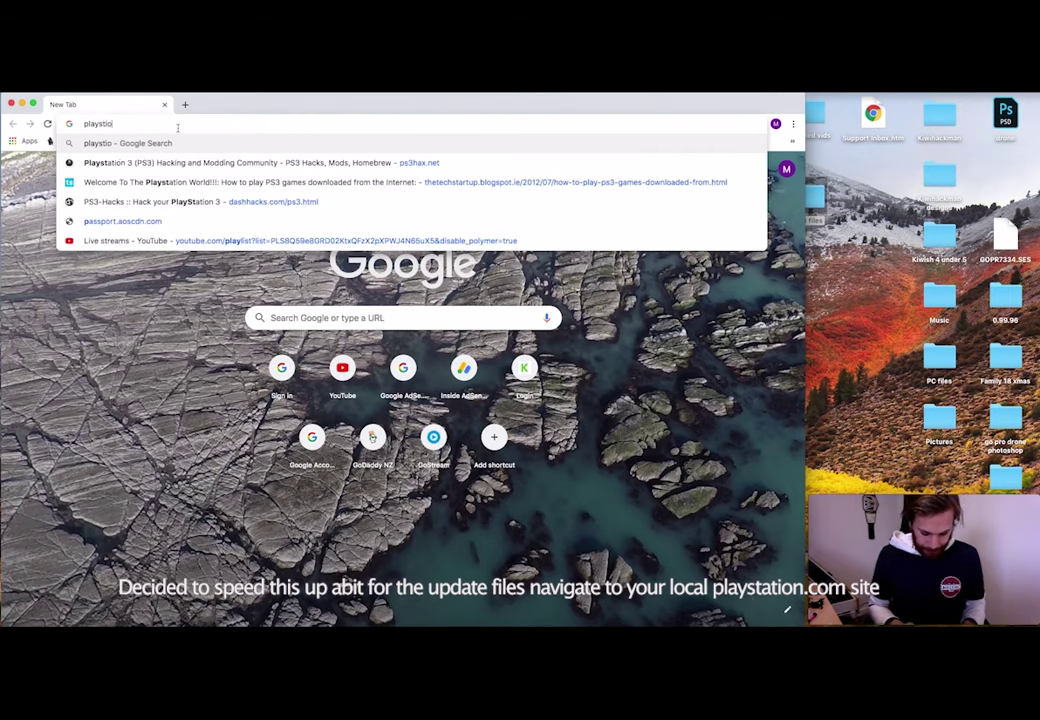
{"action": "type", "text": "n.com"}
{"action": "key", "text": "Return"}
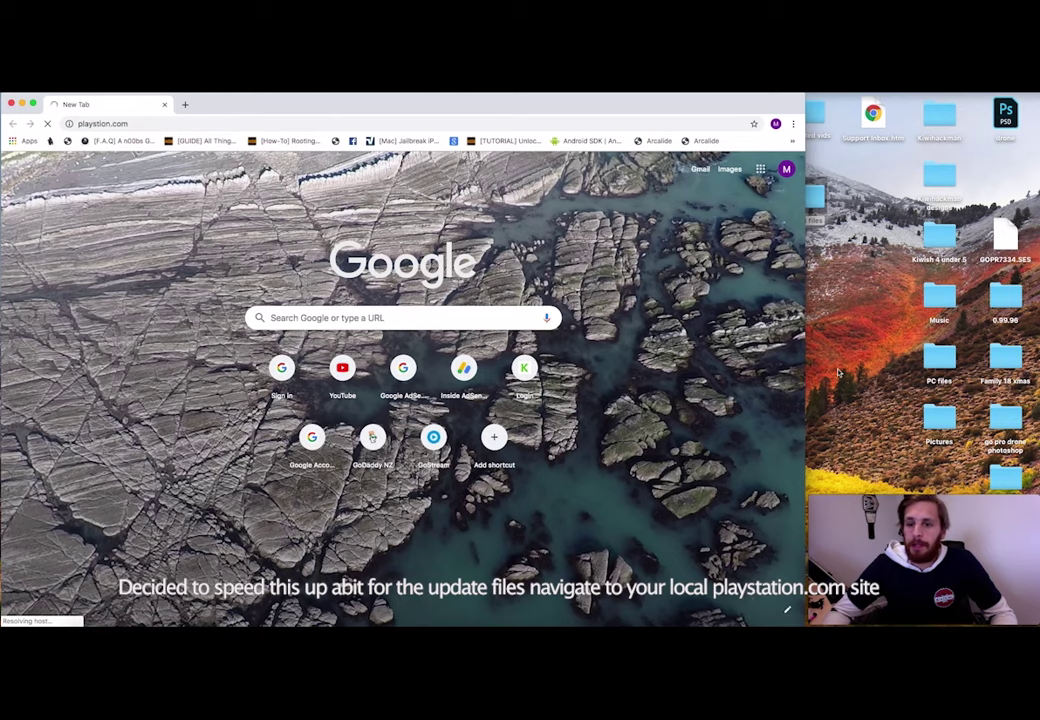
Narrow the browser window further and arrange the NO NAME drive window beside it.
{"action": "left_click_drag", "start_coordinate": [736, 94], "coordinate": [697, 100]}
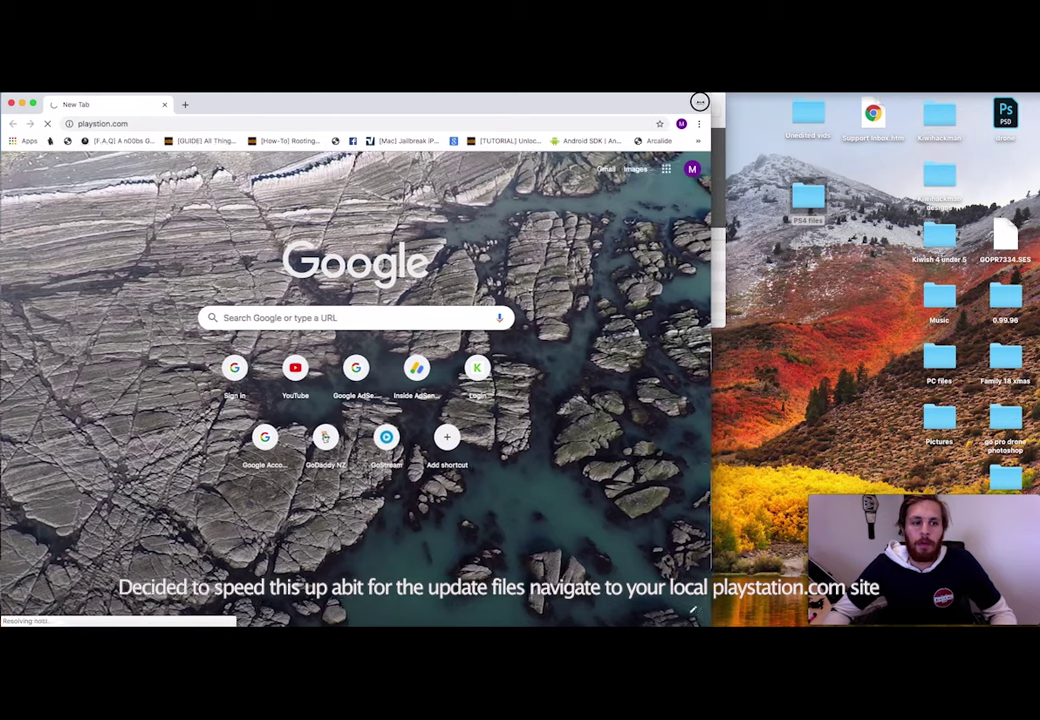
{"action": "left_click_drag", "start_coordinate": [893, 153], "coordinate": [1010, 100]}
{"action": "left_click_drag", "start_coordinate": [632, 325], "coordinate": [688, 312]}
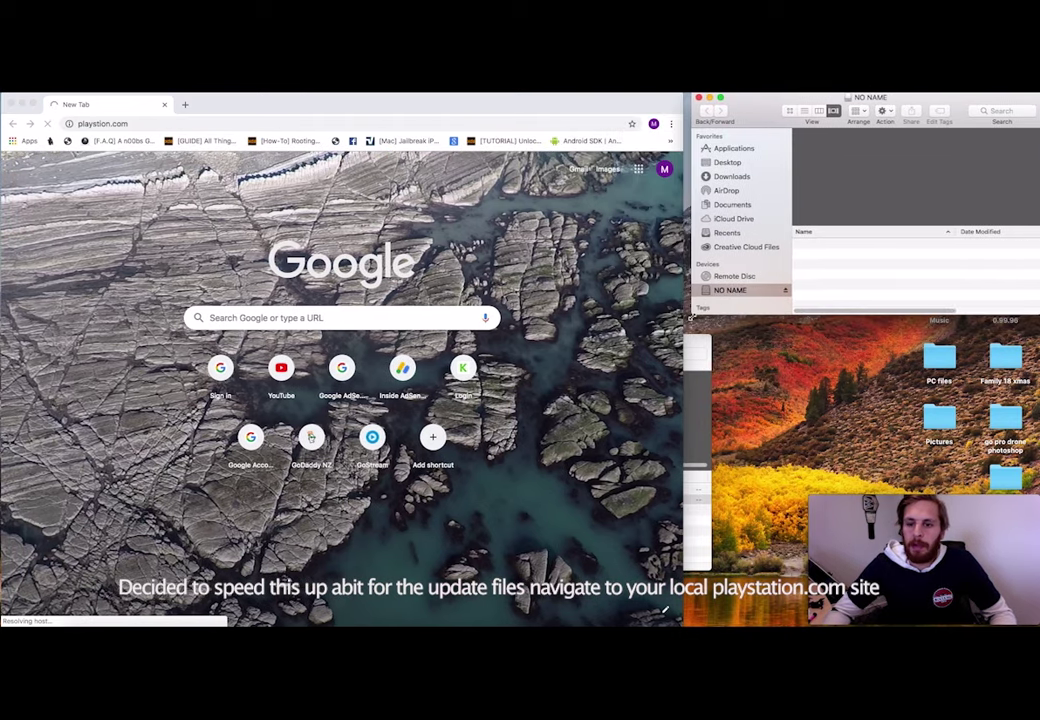
Create a new folder named PS4 on the NO NAME drive.
{"action": "right_click", "coordinate": [842, 246]}
{"action": "left_click", "coordinate": [866, 252]}
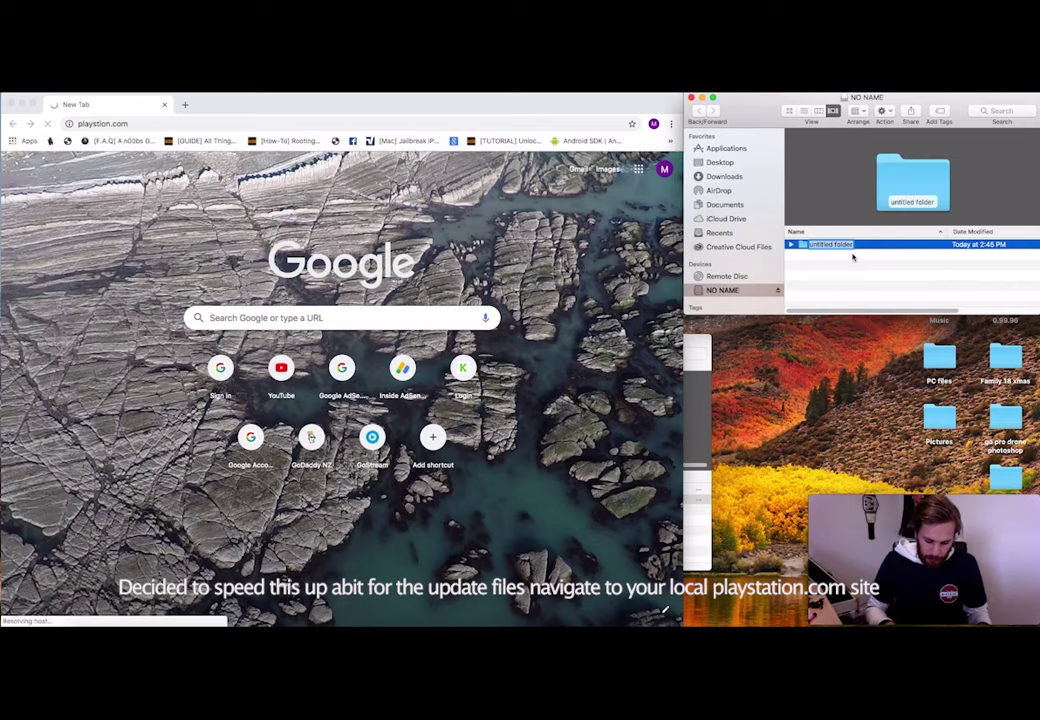
{"action": "type", "text": "PS4"}
{"action": "key", "text": "Return"}
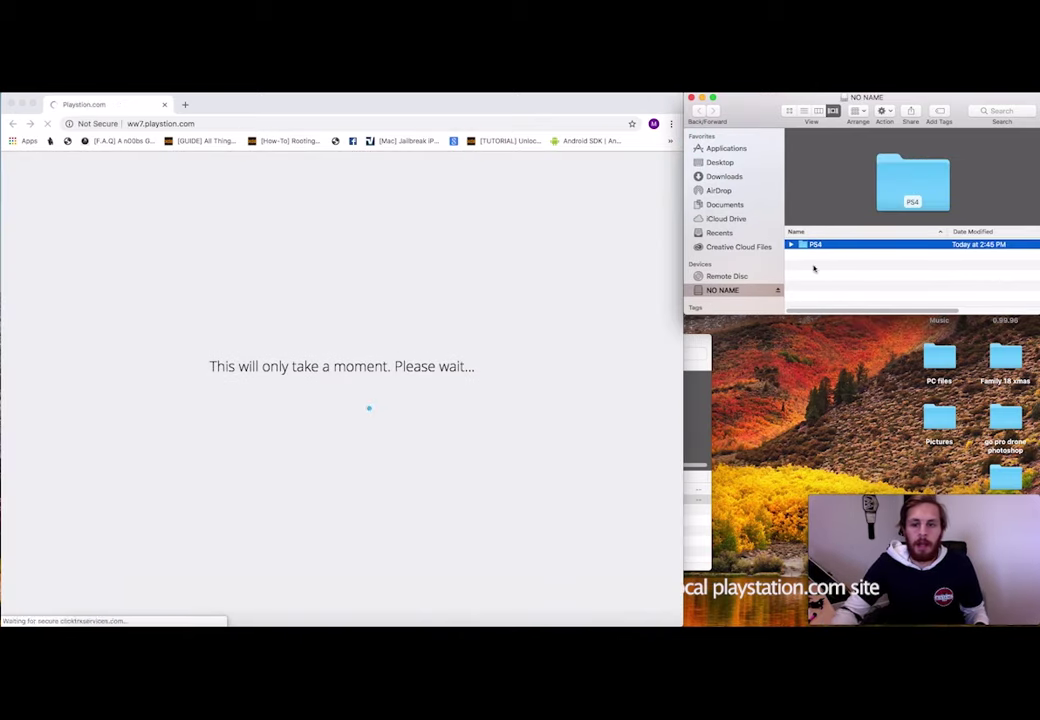
Create a second new folder on the NO NAME drive.
{"action": "left_click", "coordinate": [822, 255]}
{"action": "key", "text": "super+shift+n"}
Search Google for "playstion" in the browser and open the official PlayStation website from the results.
{"action": "left_click", "coordinate": [158, 125]}
{"action": "type", "text": "playstion"}
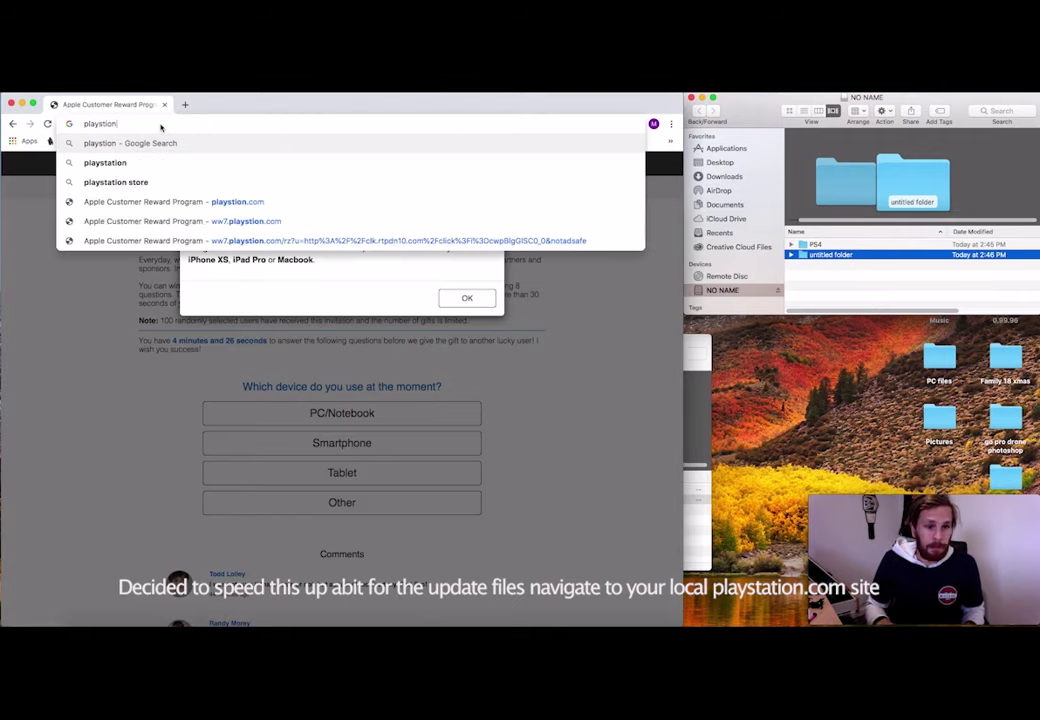
{"action": "key", "text": "Return"}
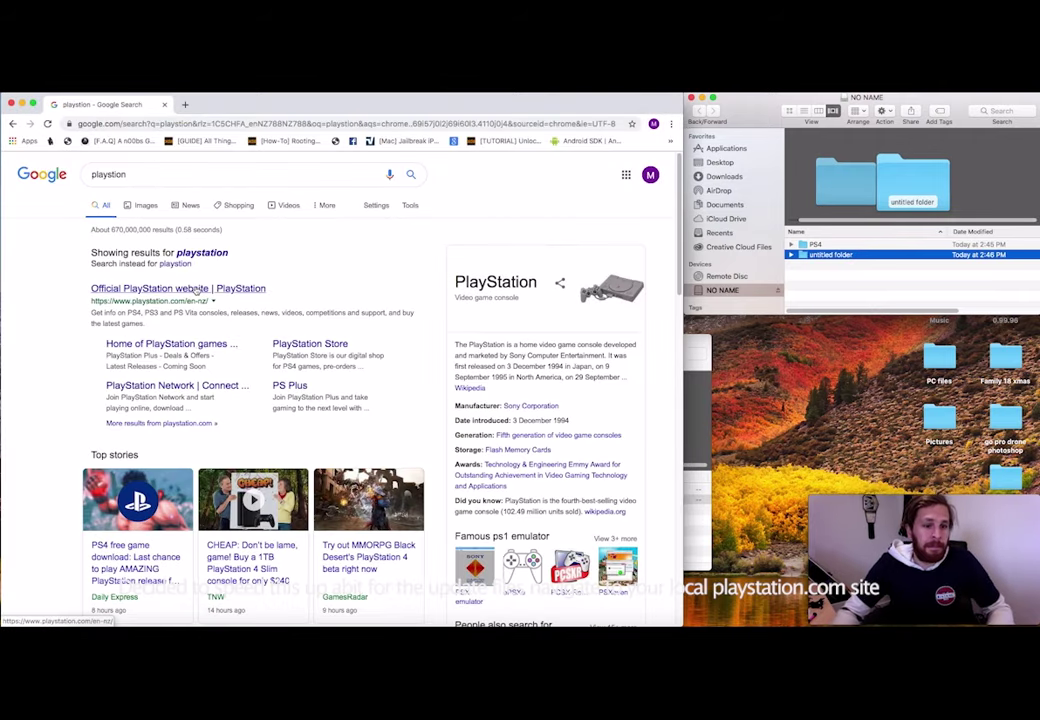
{"action": "left_click", "coordinate": [197, 289]}
Move the untitled folder into the PS4 folder on the NO NAME drive and rename it UPDATE.
{"action": "mouse_move", "coordinate": [800, 255]}
{"action": "left_mouse_down"}
{"action": "mouse_move", "coordinate": [806, 241]}
{"action": "mouse_move", "coordinate": [799, 247]}
{"action": "left_mouse_up"}
{"action": "key", "text": "Return"}
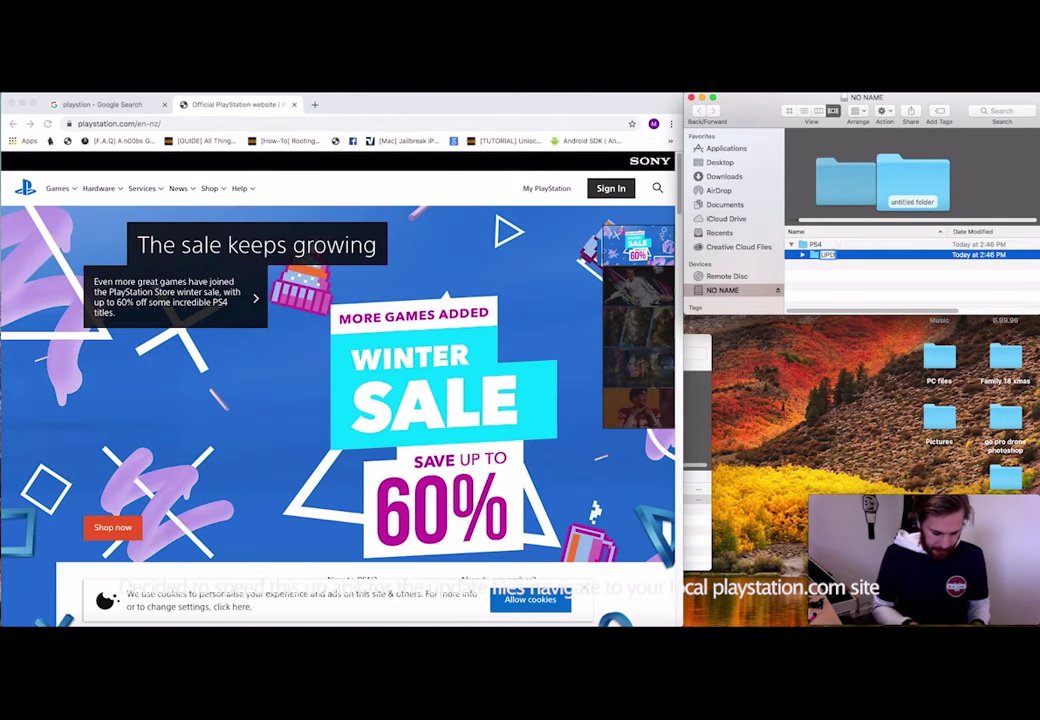
{"action": "type", "text": "UPDATE"}
Go to the PlayStation site's System Software updates help page and open the PS4 system software update page.
{"action": "left_click", "coordinate": [93, 204]}
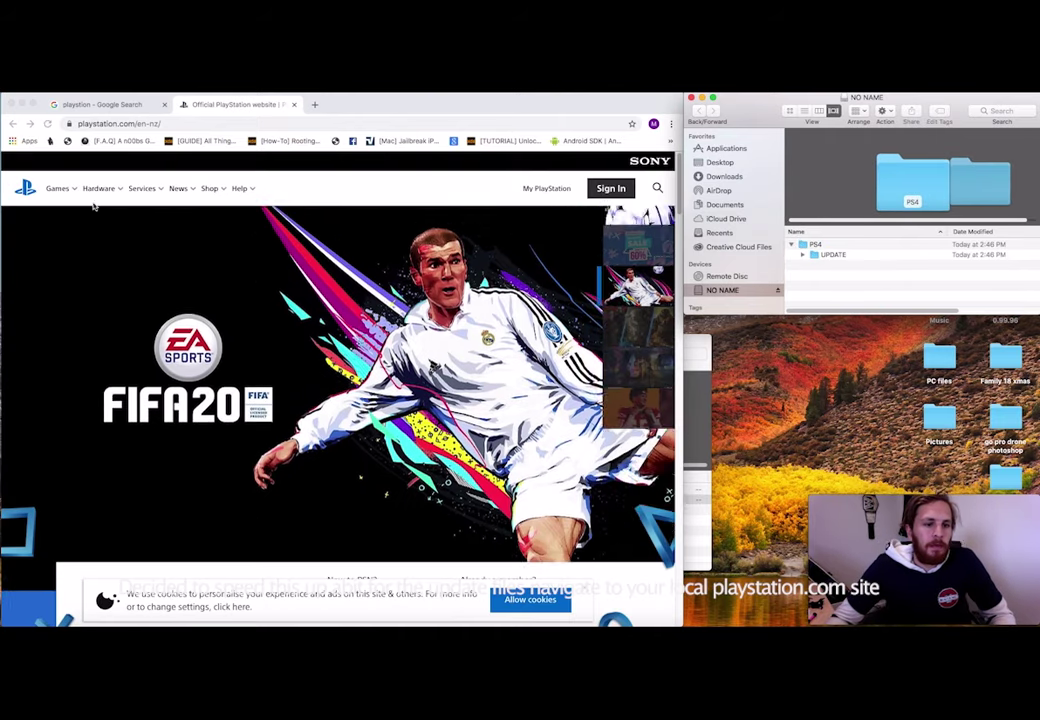
{"action": "left_click", "coordinate": [117, 195]}
{"action": "left_click", "coordinate": [155, 181]}
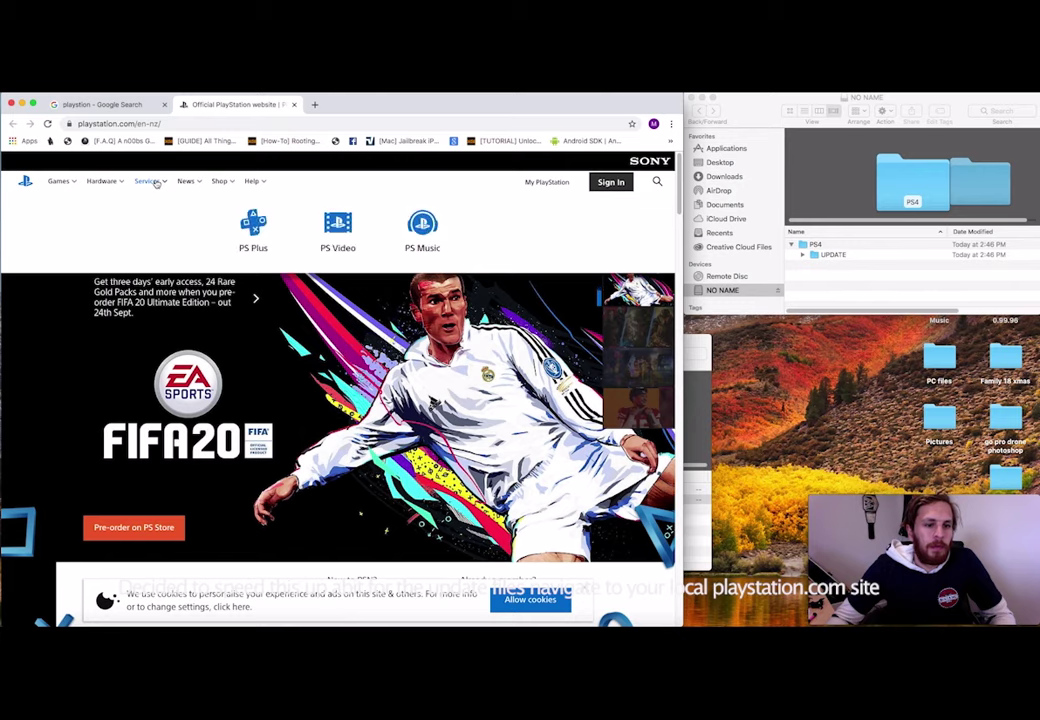
{"action": "left_click", "coordinate": [97, 181]}
{"action": "left_click", "coordinate": [250, 181]}
{"action": "left_click", "coordinate": [466, 298]}
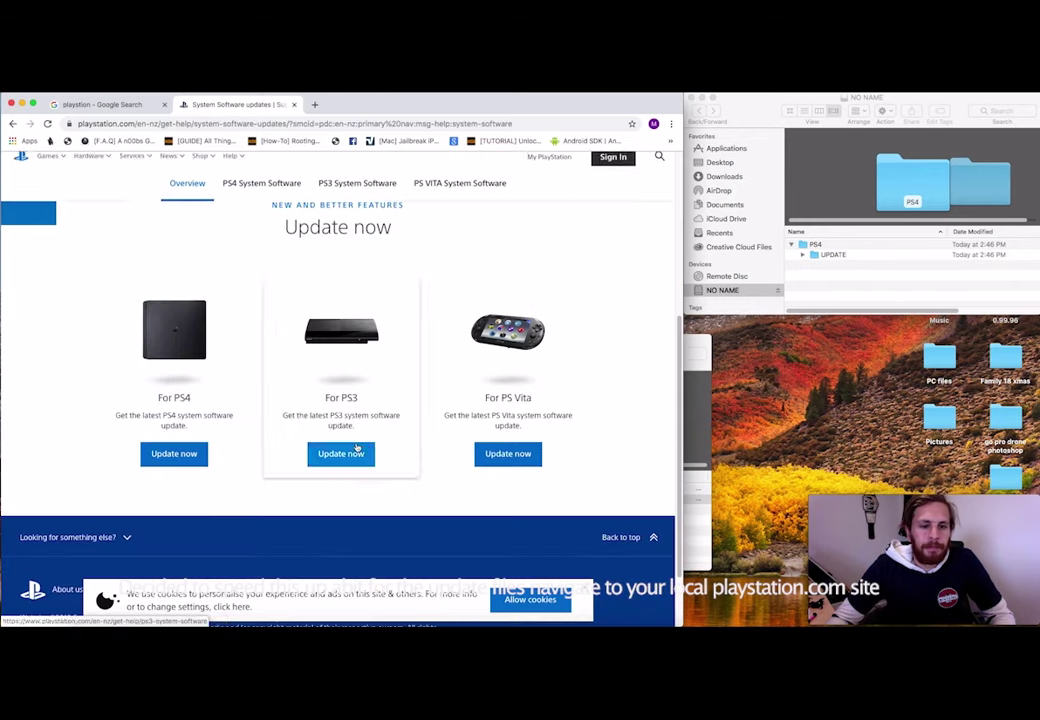
{"action": "scroll", "coordinate": [225, 316], "scroll_direction": "down", "scroll_amount": 2}
{"action": "left_click", "coordinate": [225, 316]}
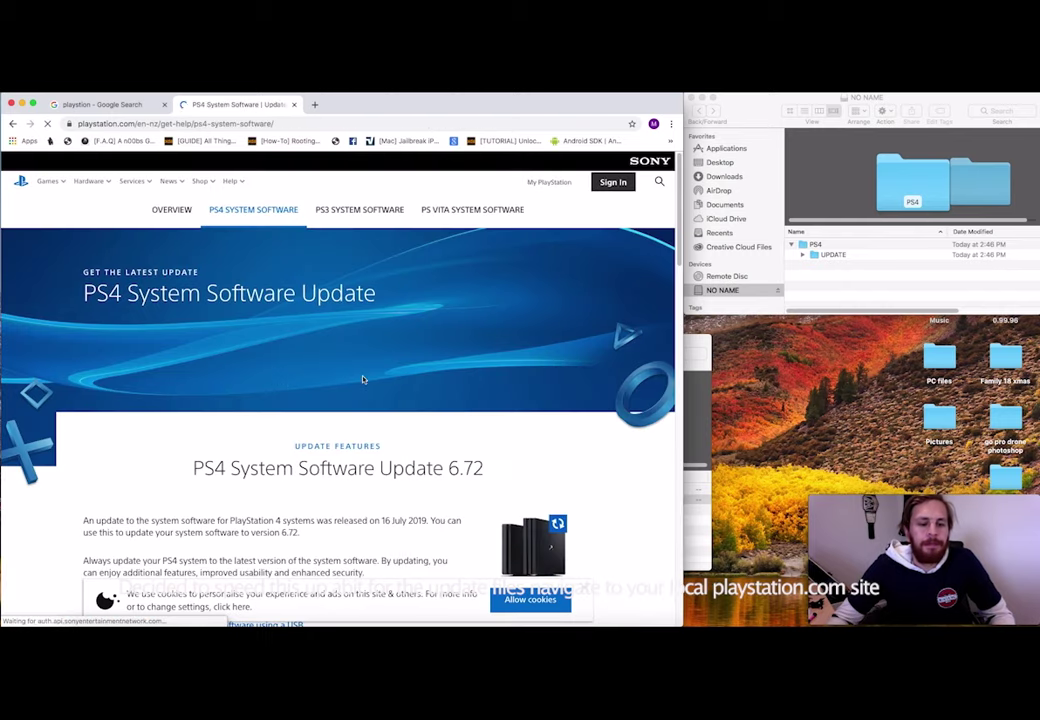
Show the instructions for reinstalling PS4 system software using USB and examine the download and folder requirements.
{"action": "scroll", "coordinate": [90, 490], "scroll_direction": "down", "scroll_amount": 3}
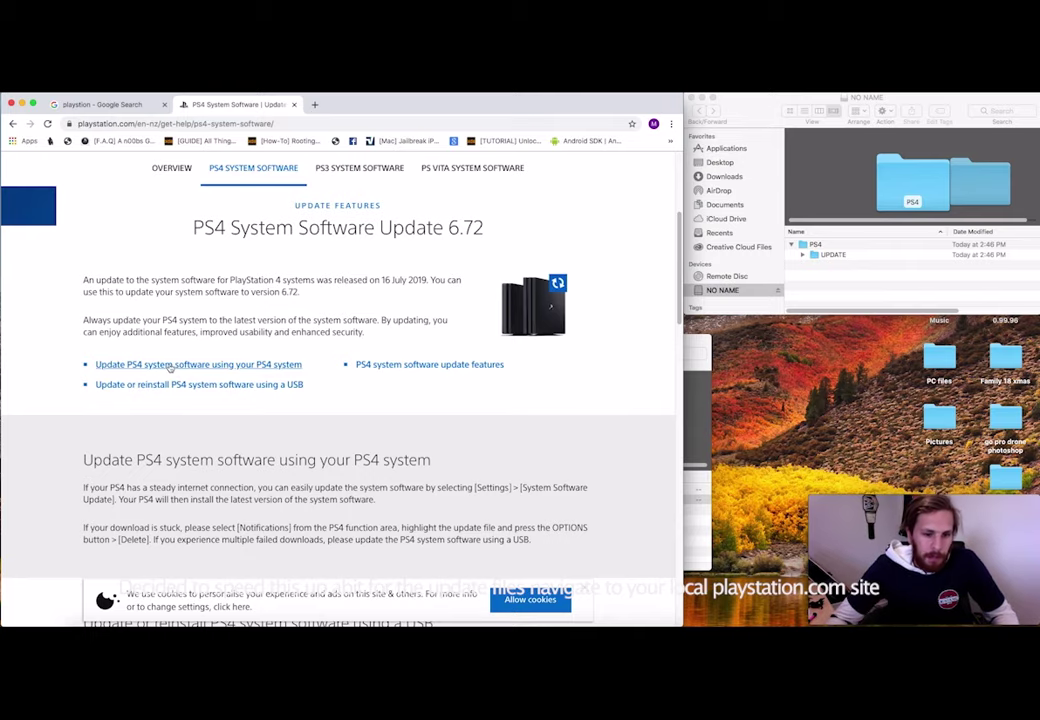
{"action": "scroll", "coordinate": [255, 476], "scroll_direction": "down", "scroll_amount": 6}
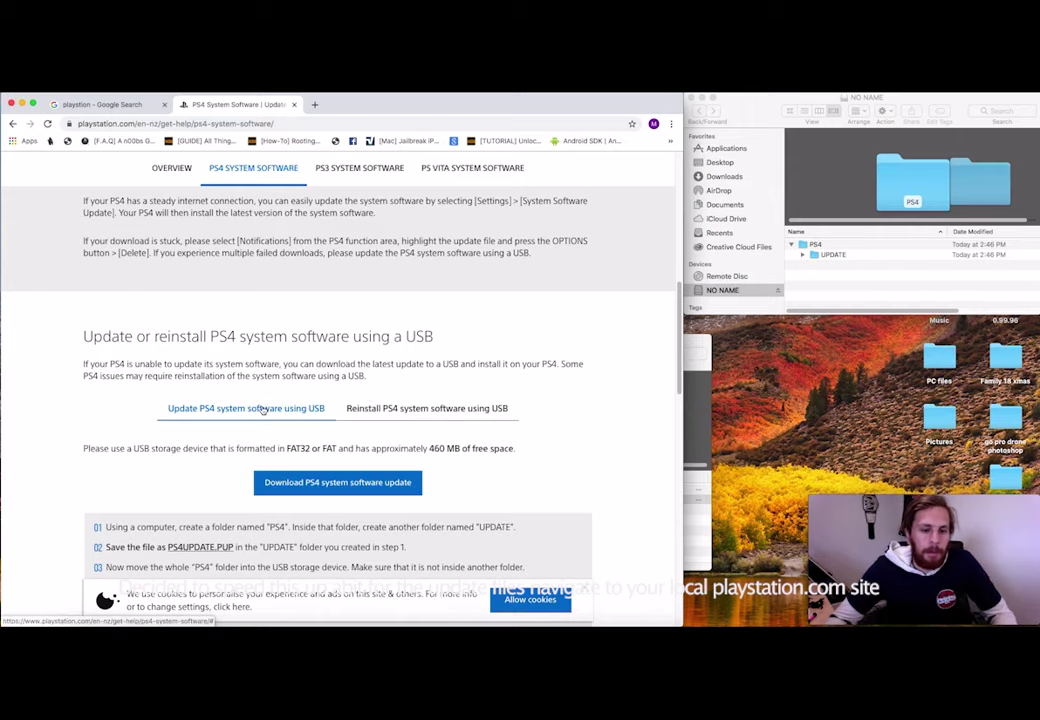
{"action": "left_click", "coordinate": [411, 412]}
{"action": "scroll", "coordinate": [400, 420], "scroll_direction": "down", "scroll_amount": 7}
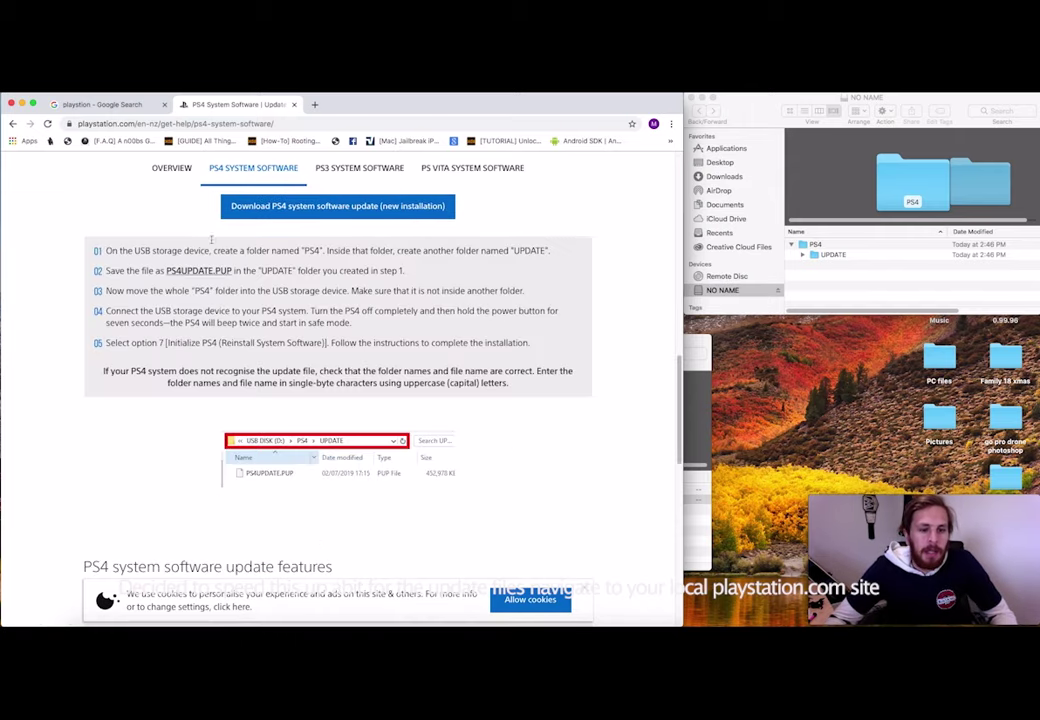
{"action": "scroll", "coordinate": [218, 465], "scroll_direction": "down", "scroll_amount": 2}
{"action": "scroll", "coordinate": [262, 467], "scroll_direction": "up", "scroll_amount": 5}
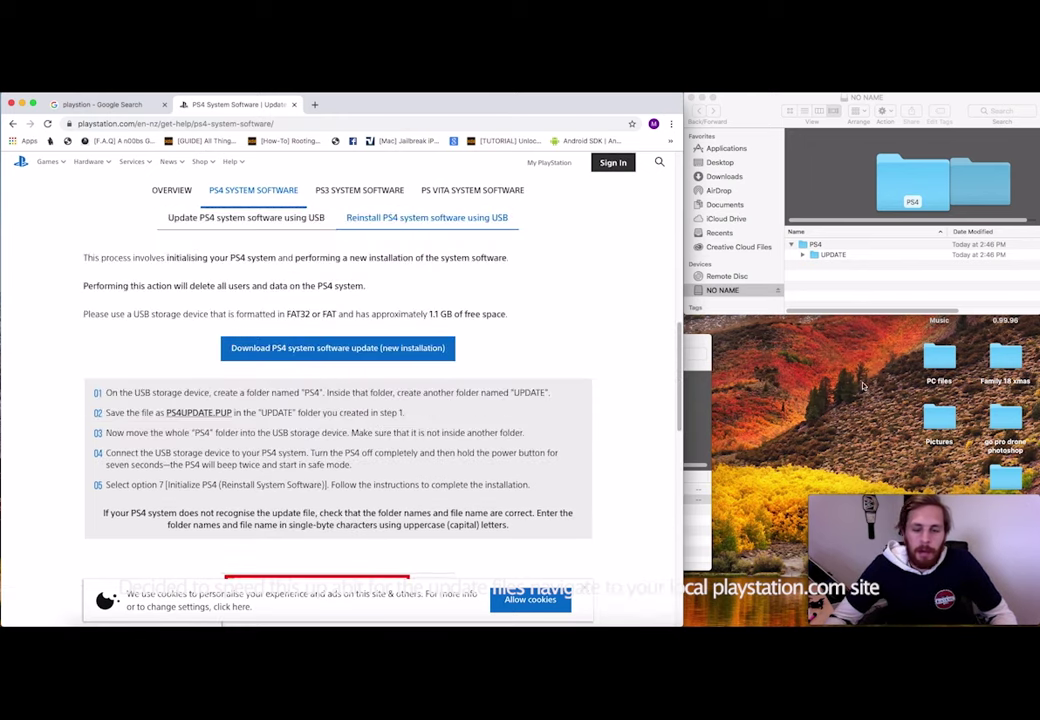
Switch to Finder's PS4 files window, expand the PS4 Re-installation folder and copy PS4UPDATE (1).PUP onto the NO NAME drive.
{"action": "key", "text": "super+Tab"}
{"action": "left_click", "coordinate": [400, 499]}
{"action": "left_click", "coordinate": [435, 510]}
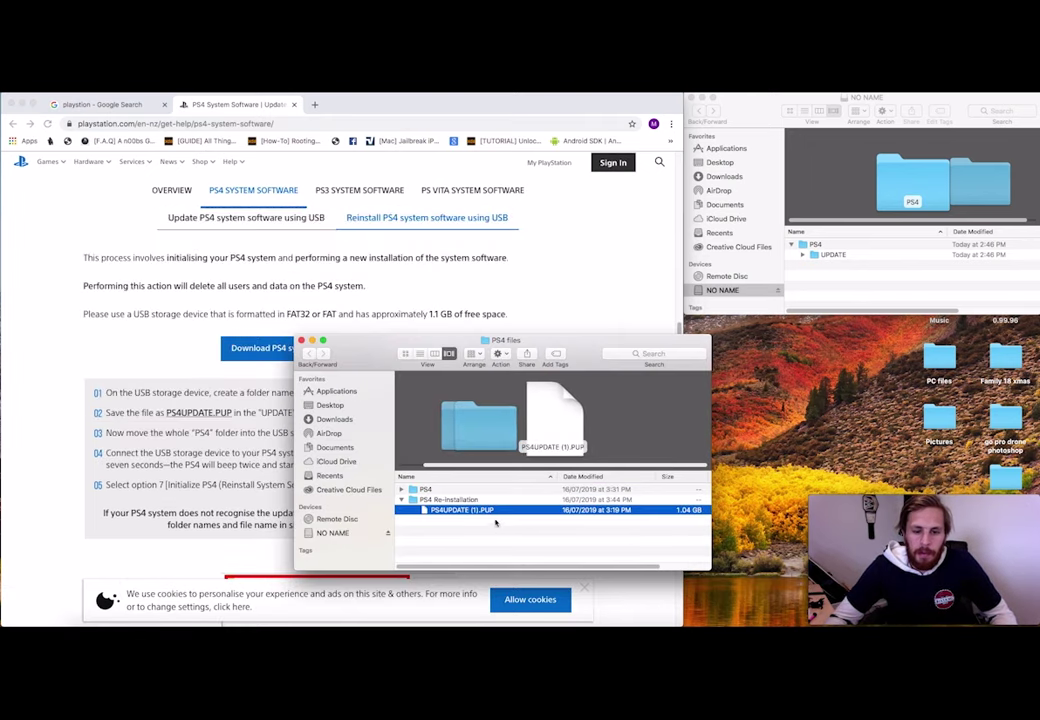
{"action": "left_click_drag", "start_coordinate": [460, 513], "coordinate": [889, 270]}
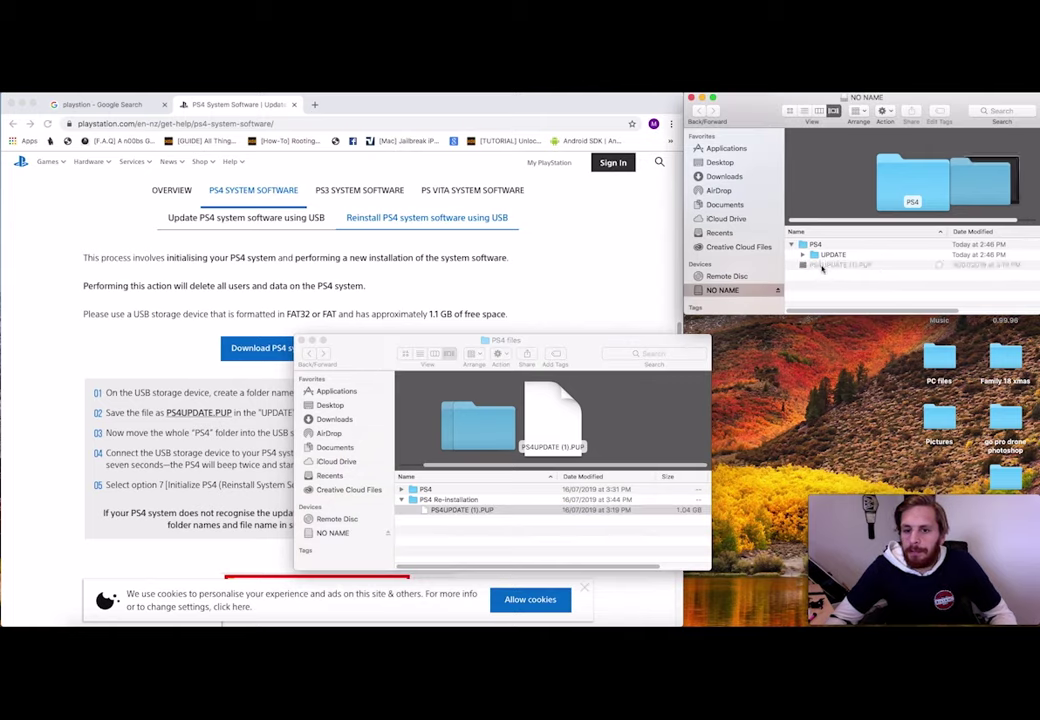